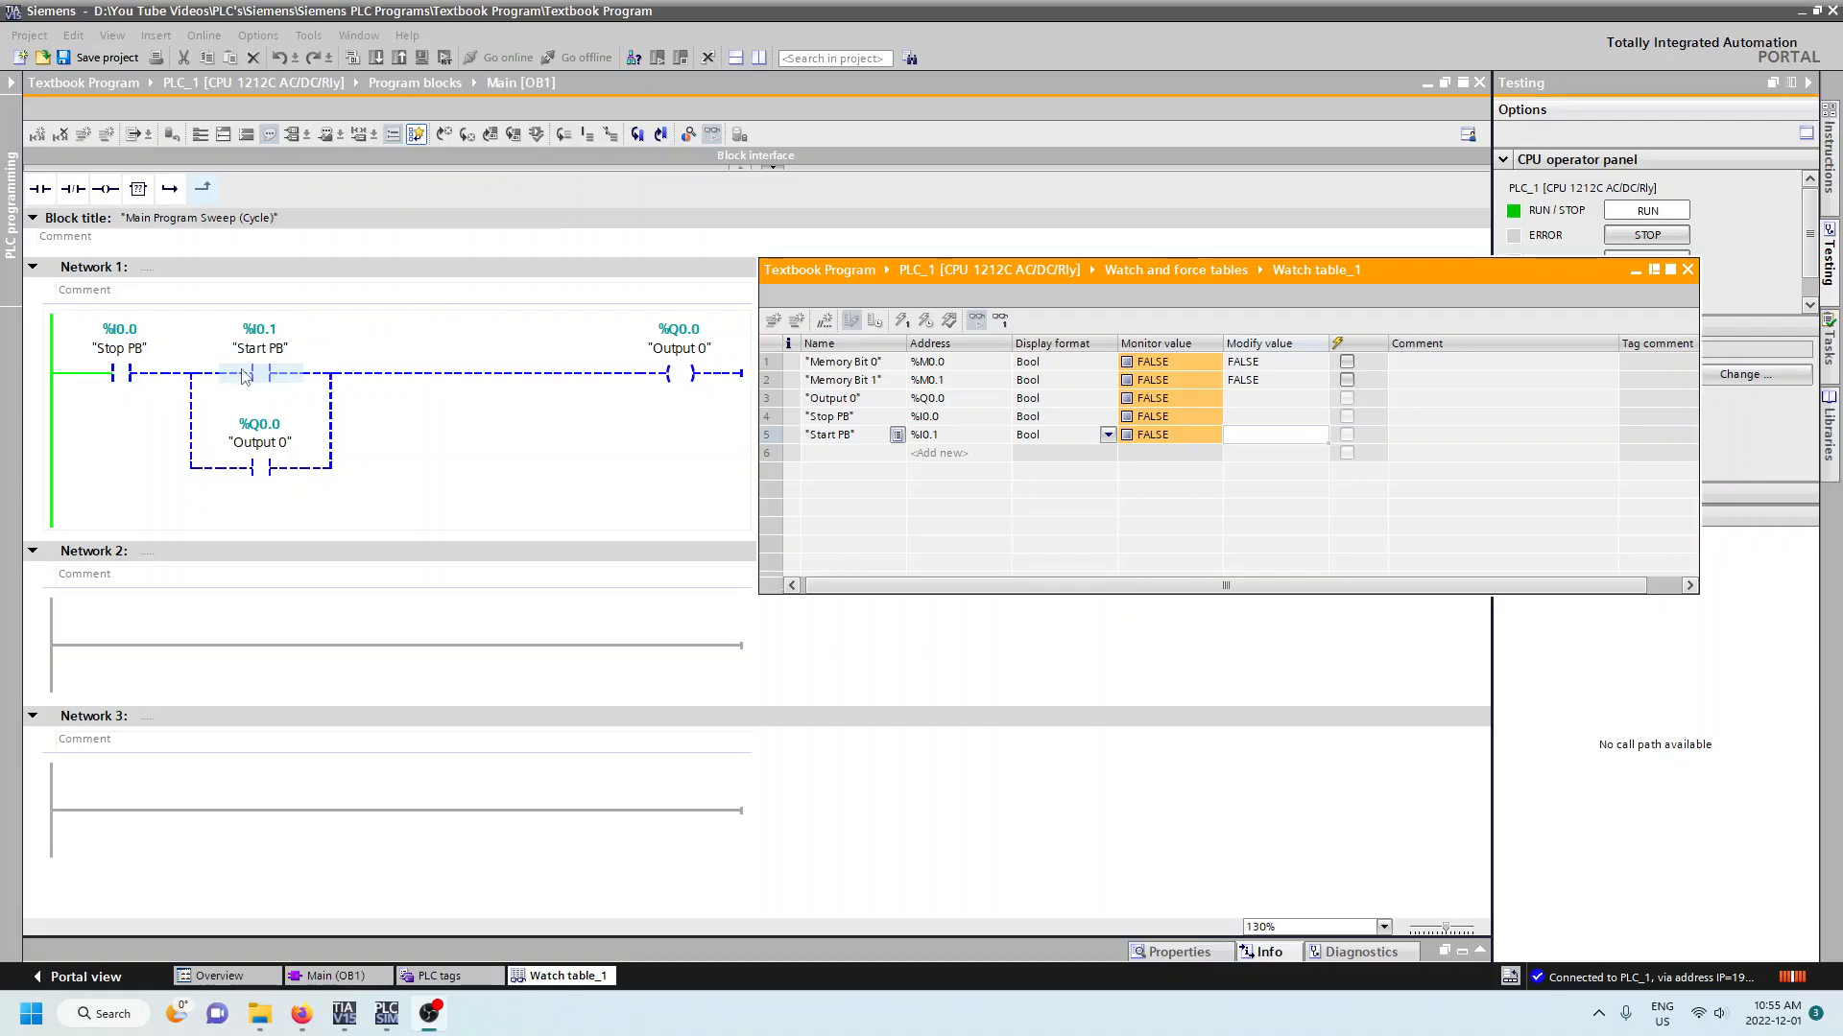
- Set the modify value of Stop PB to TRUE in the watch table
left_click(1241, 417)
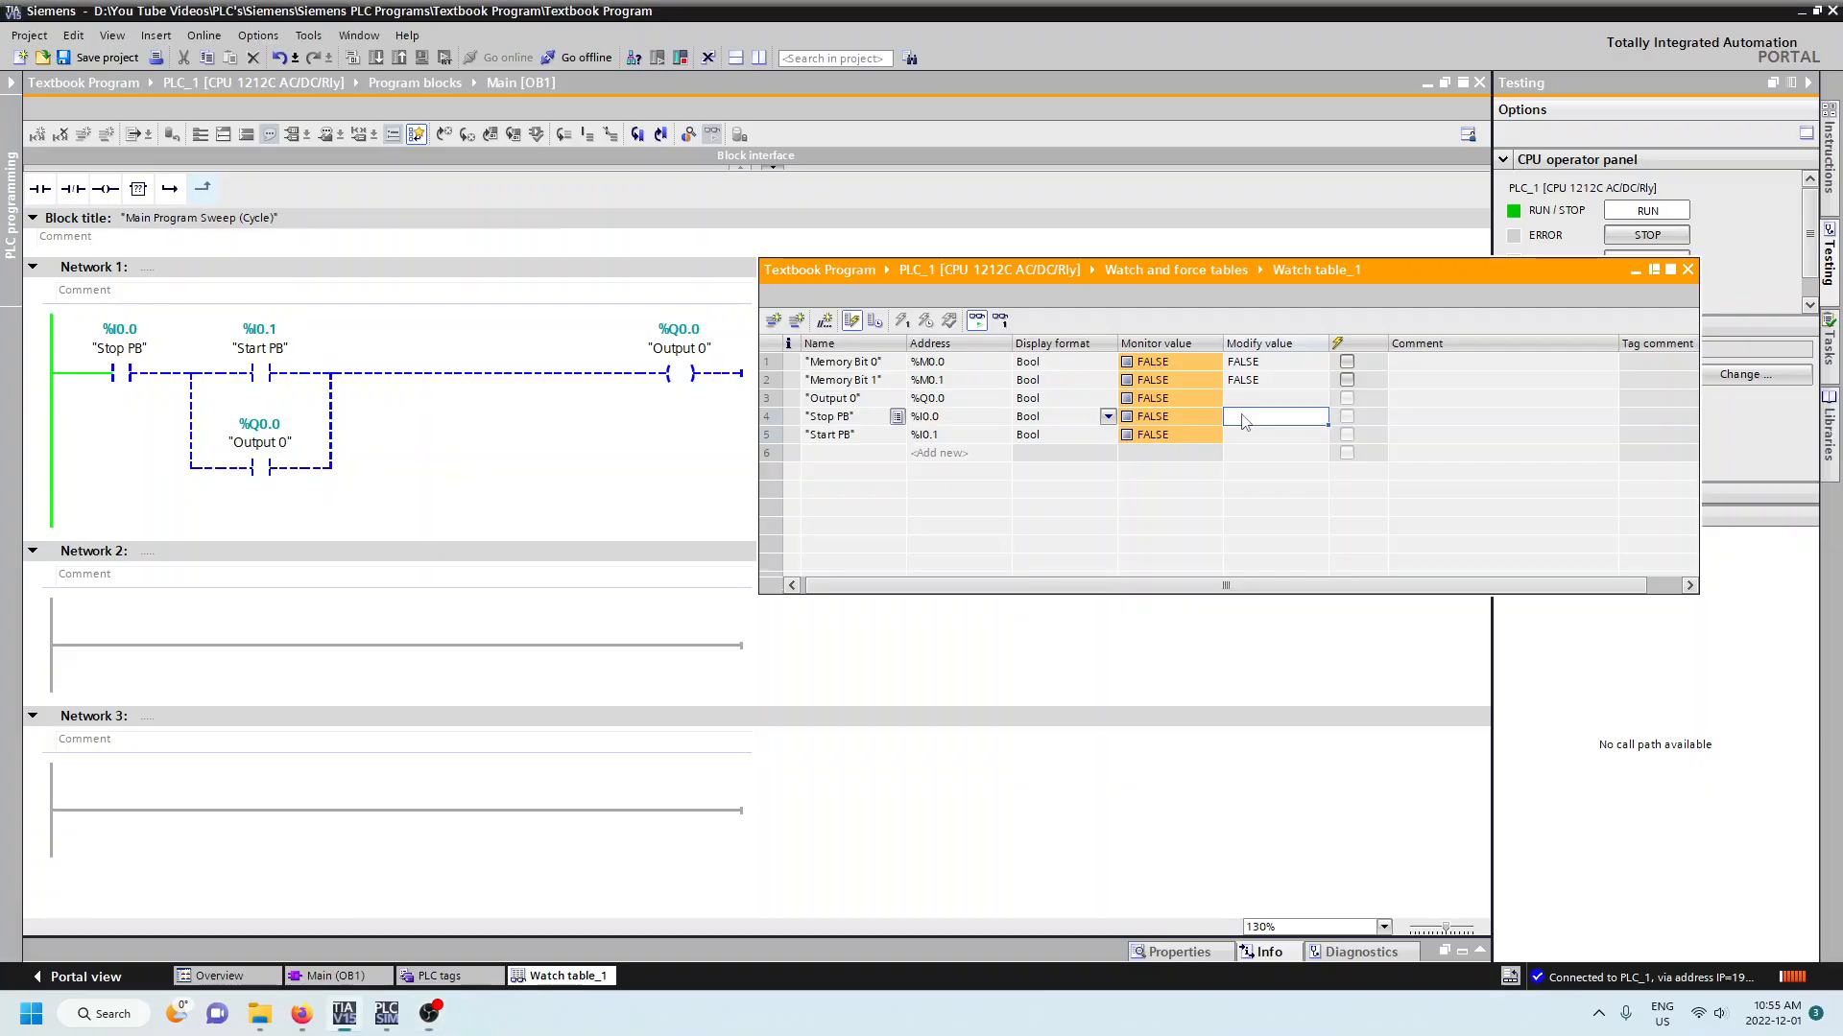
type("trure")
key("Return")
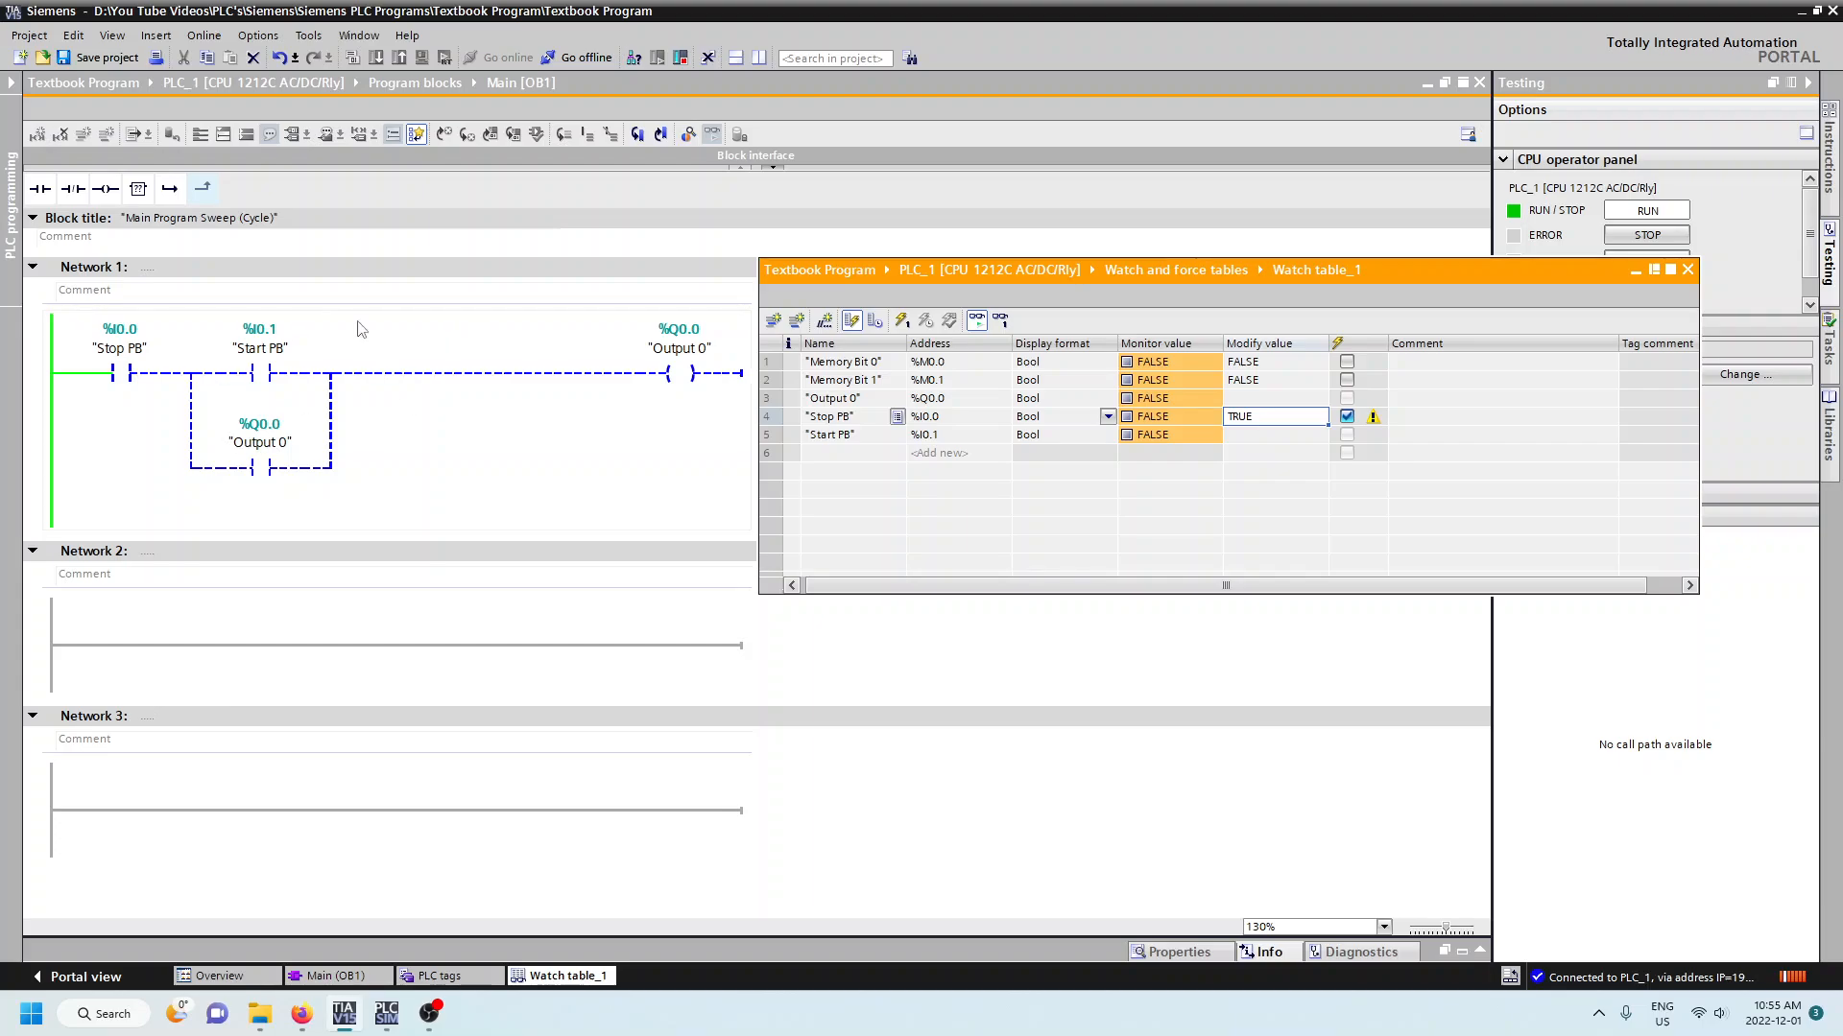
left_click(130, 373)
left_click(1374, 428)
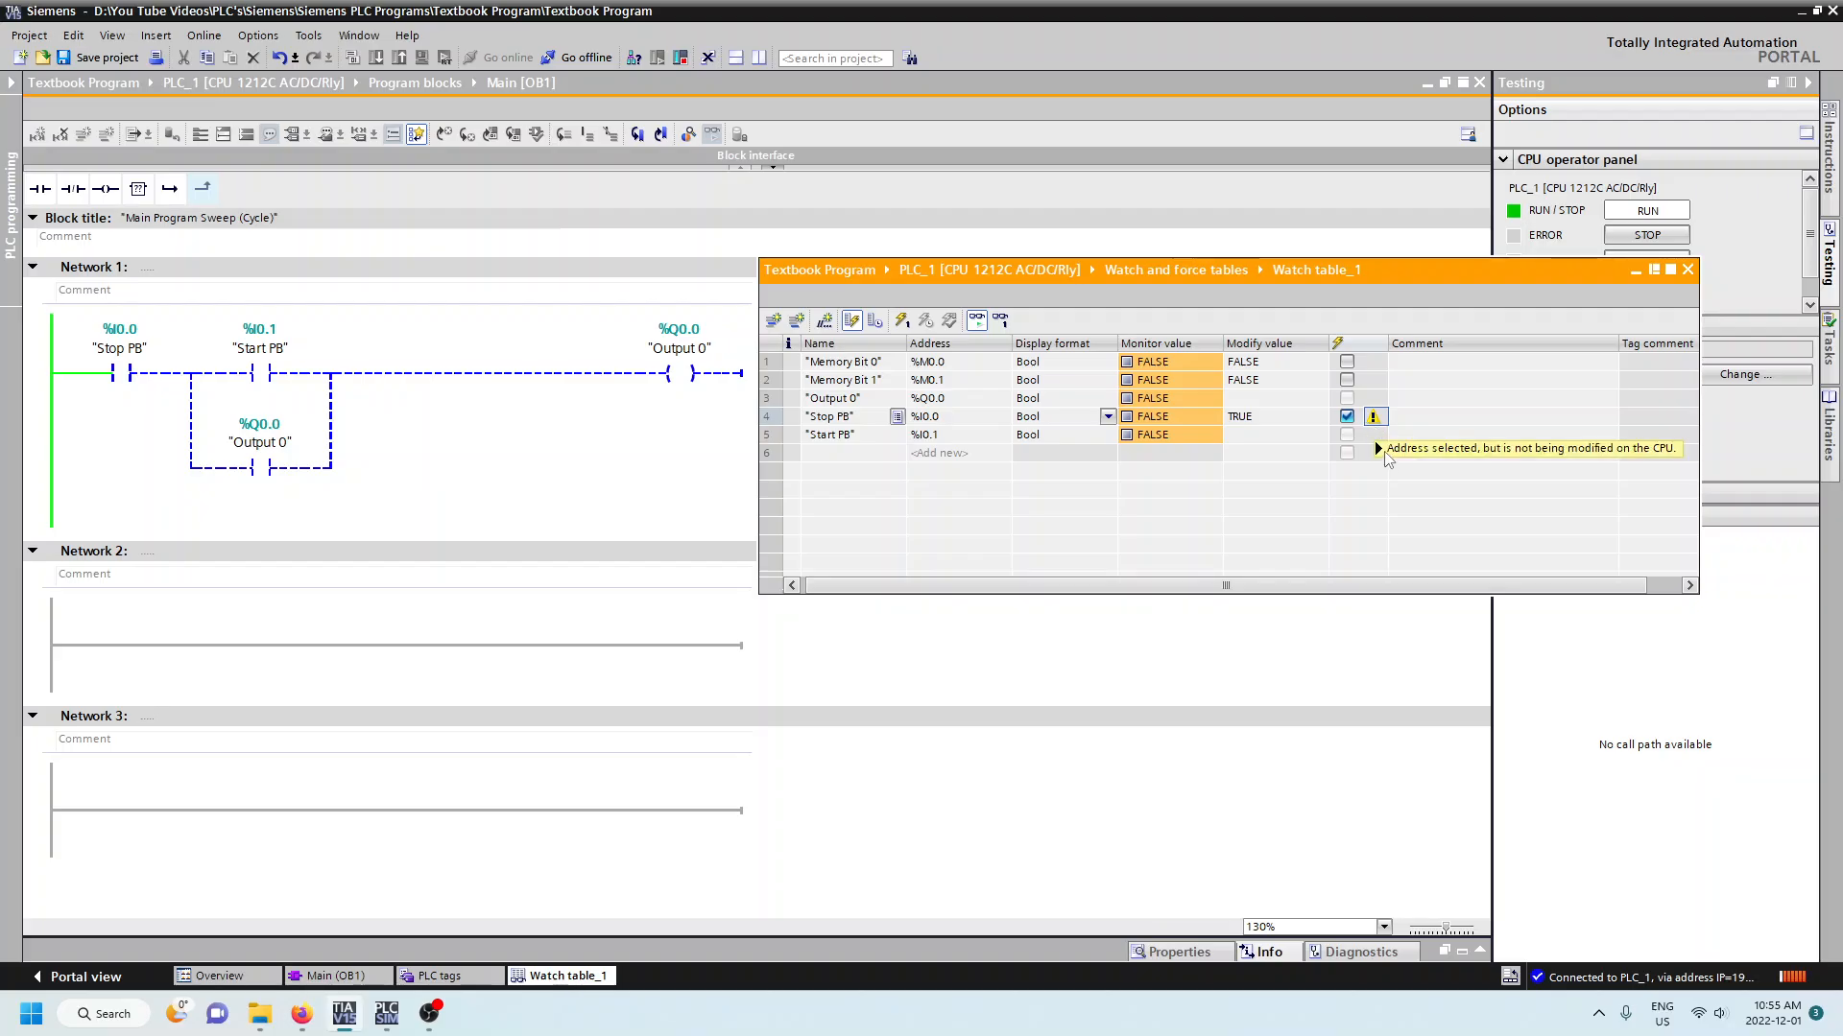
mouse_move(1388, 459)
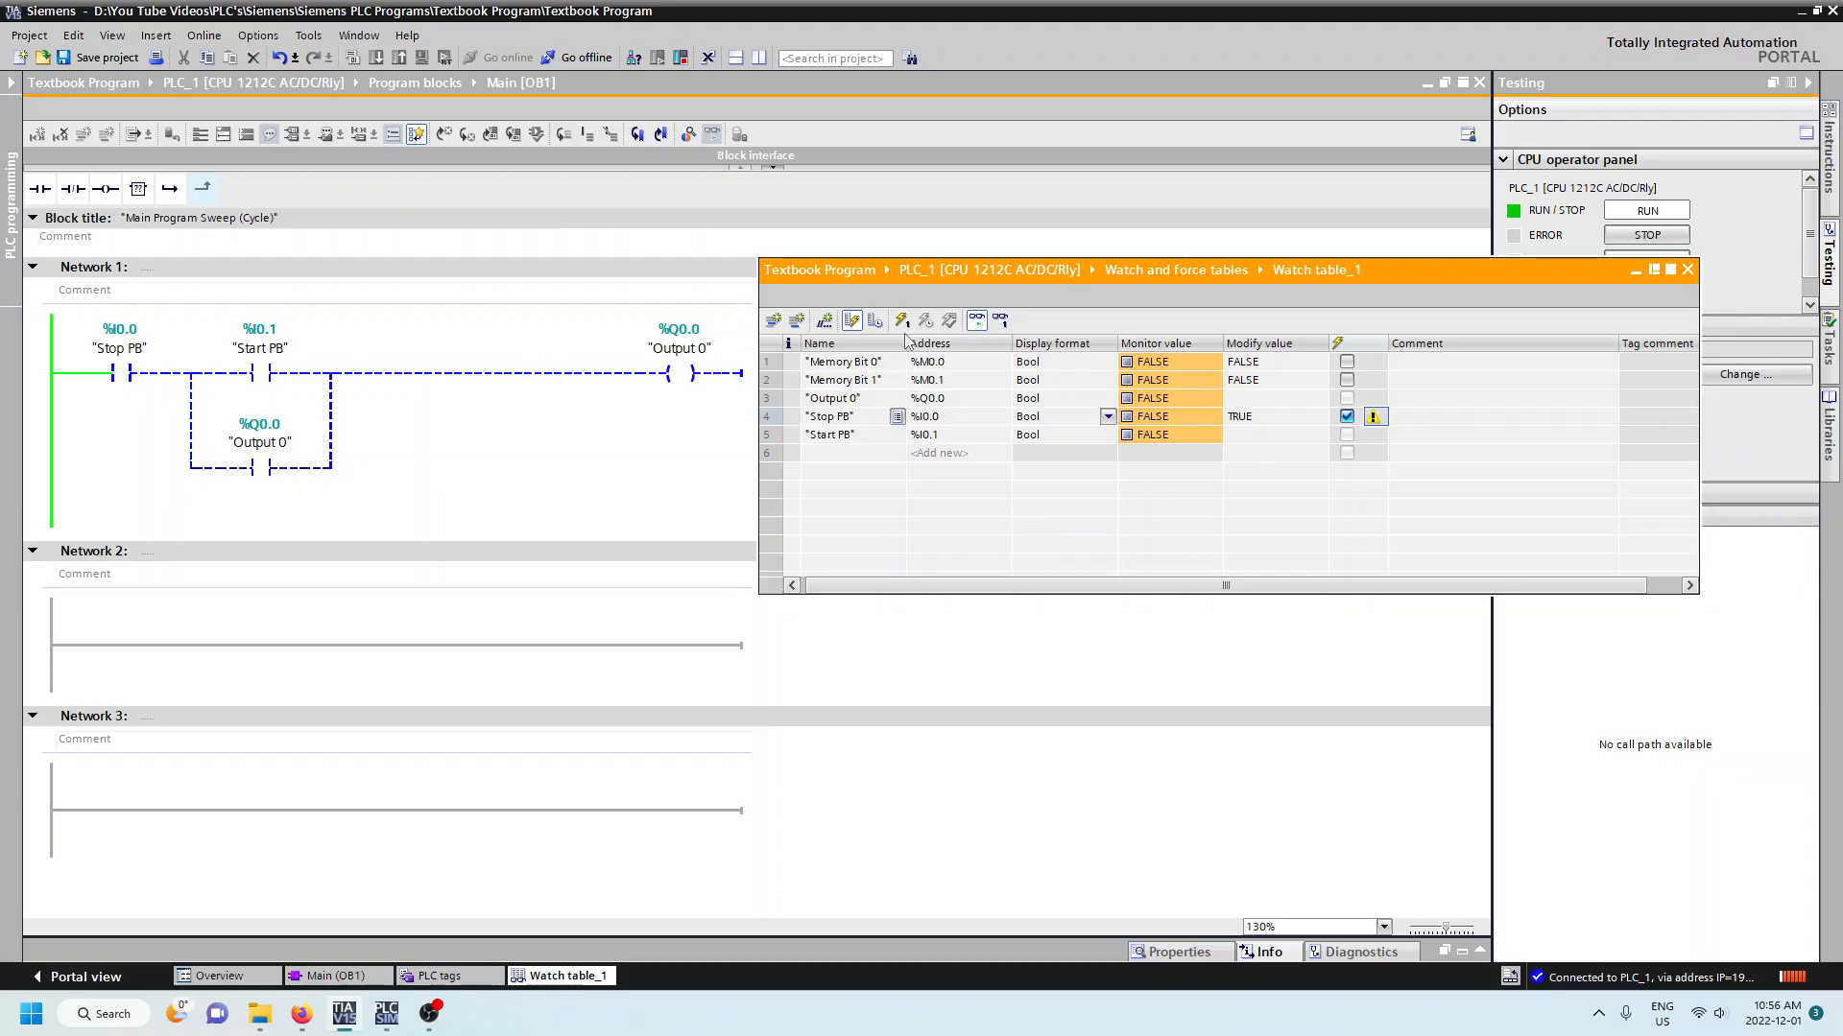
- Show the watch table's expanded mode columns and review the modify trigger options for Stop PB, keeping Permanent
left_click(985, 329)
left_click(984, 329)
left_click(876, 322)
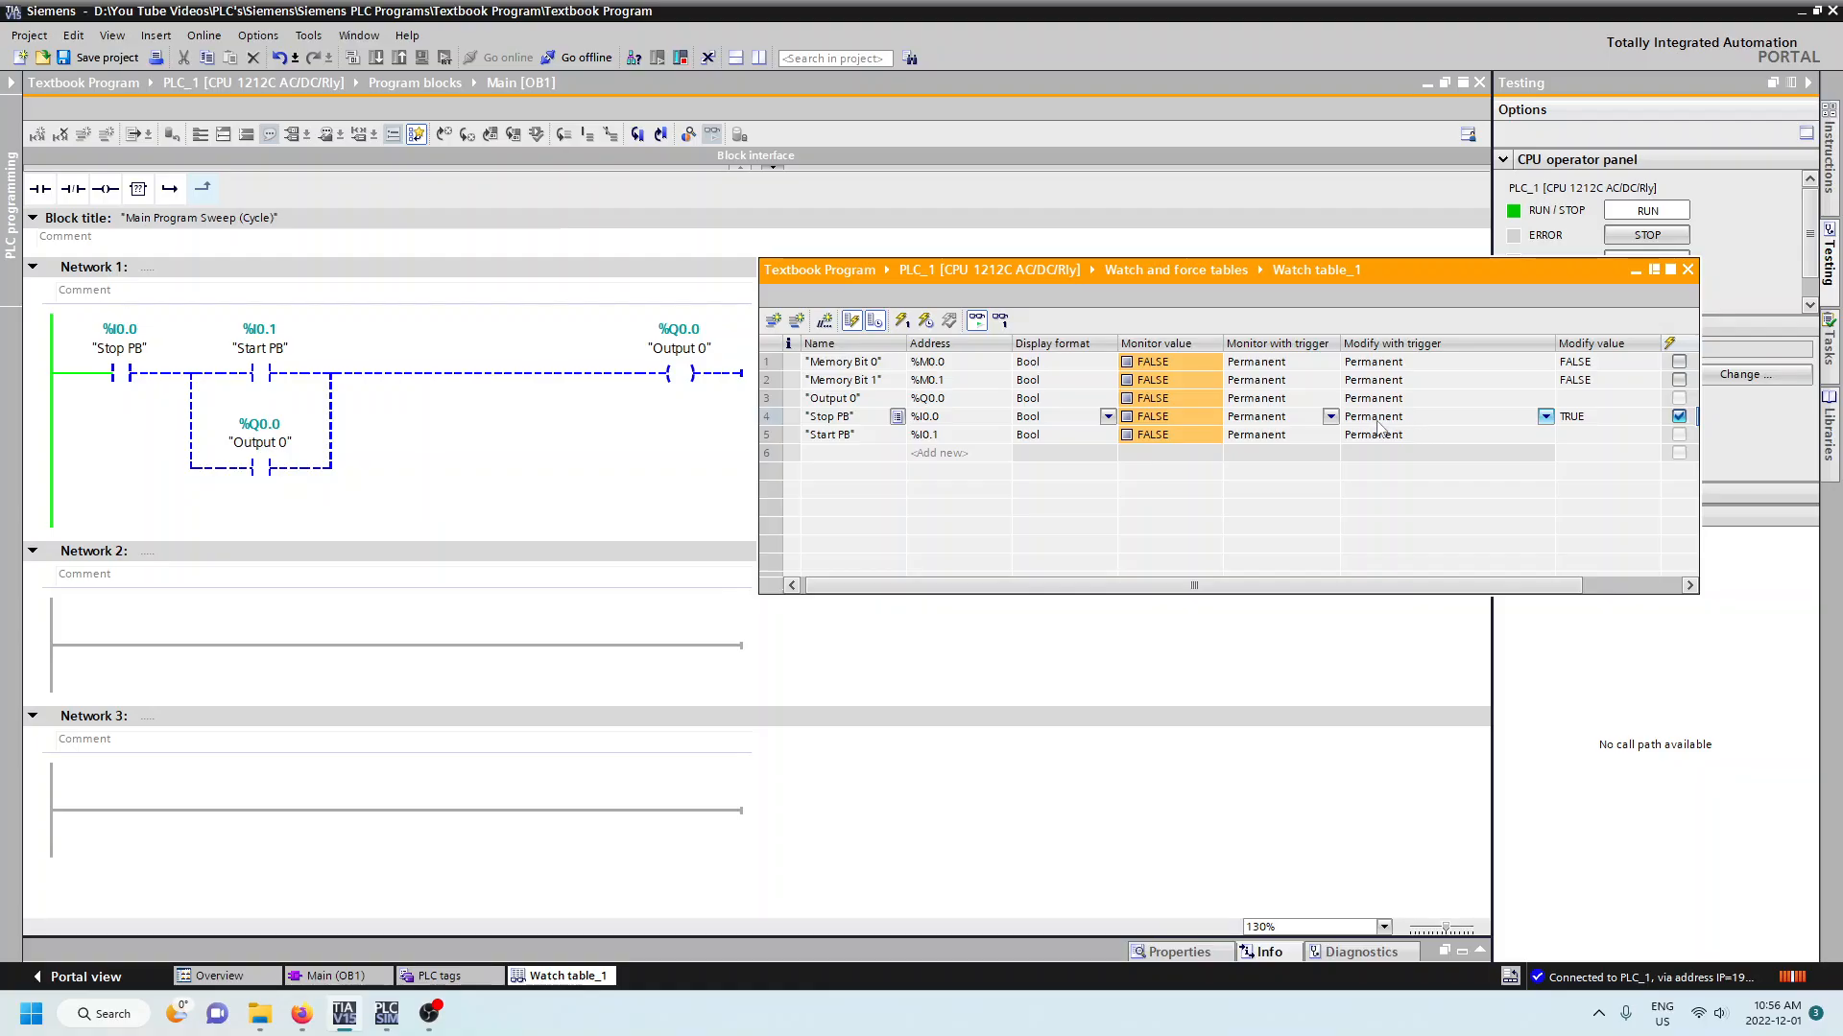
left_click(1545, 416)
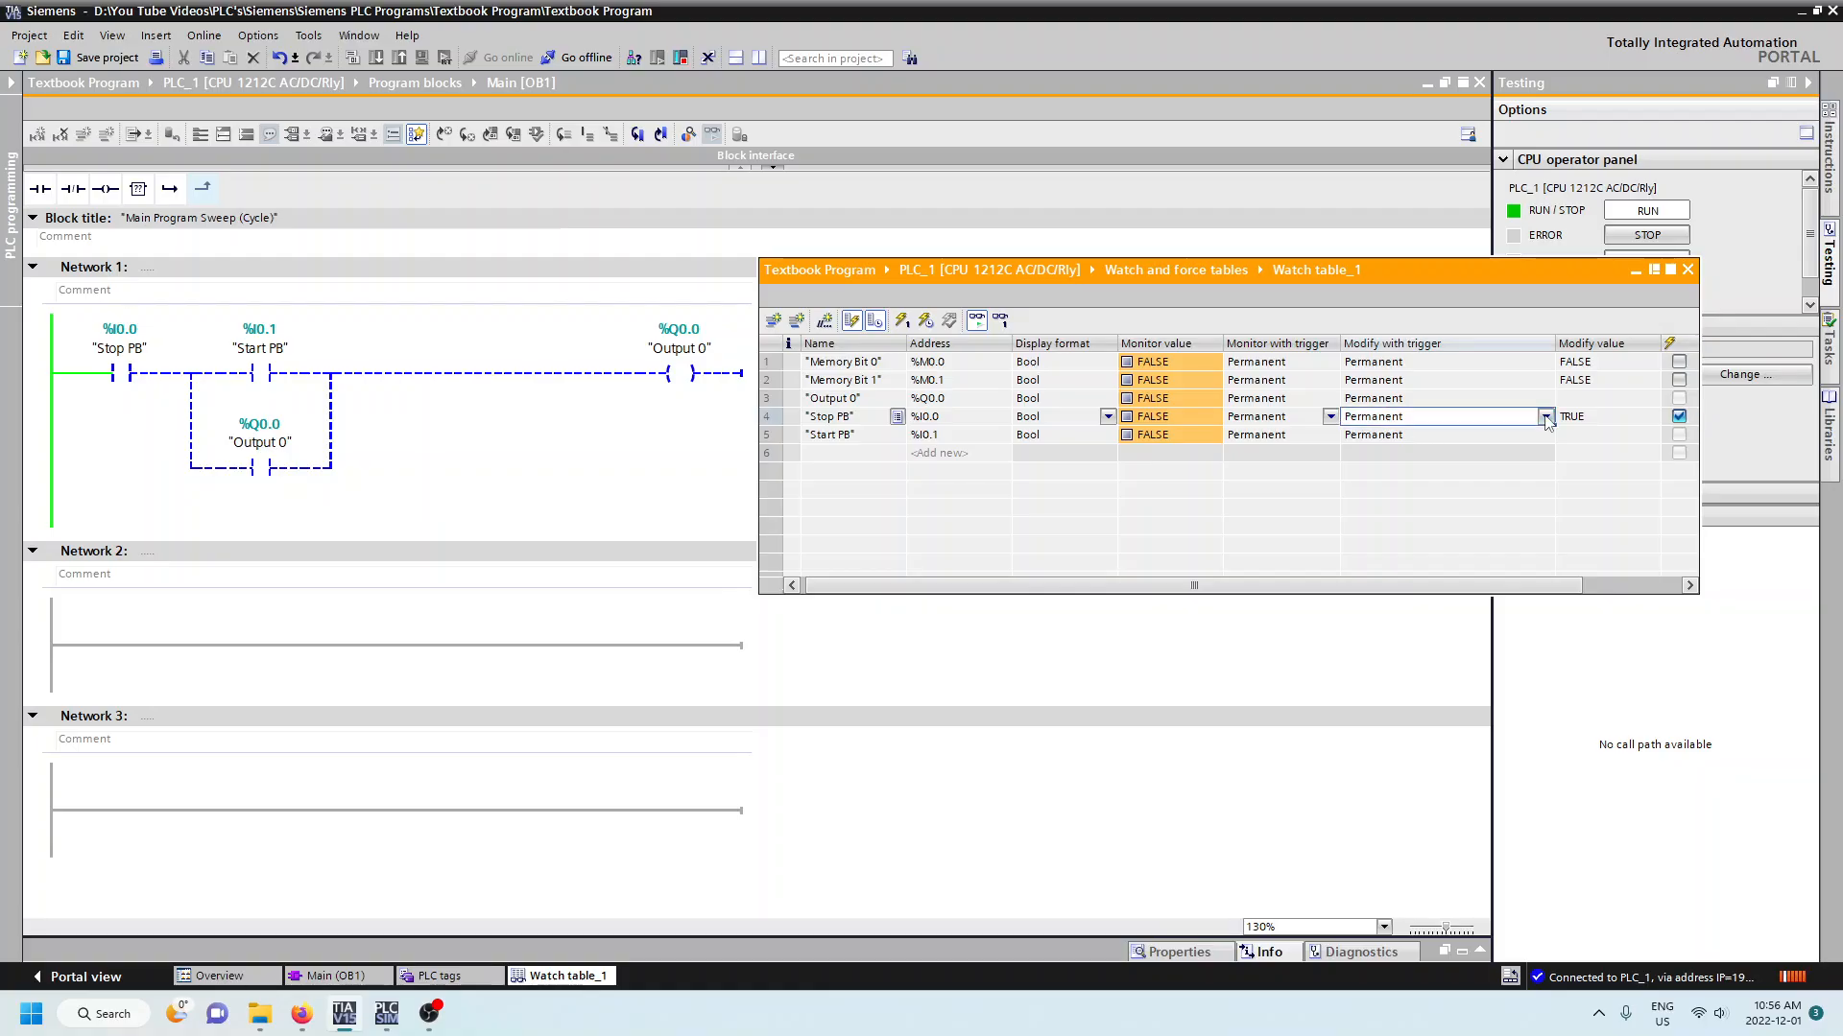
left_click(1545, 417)
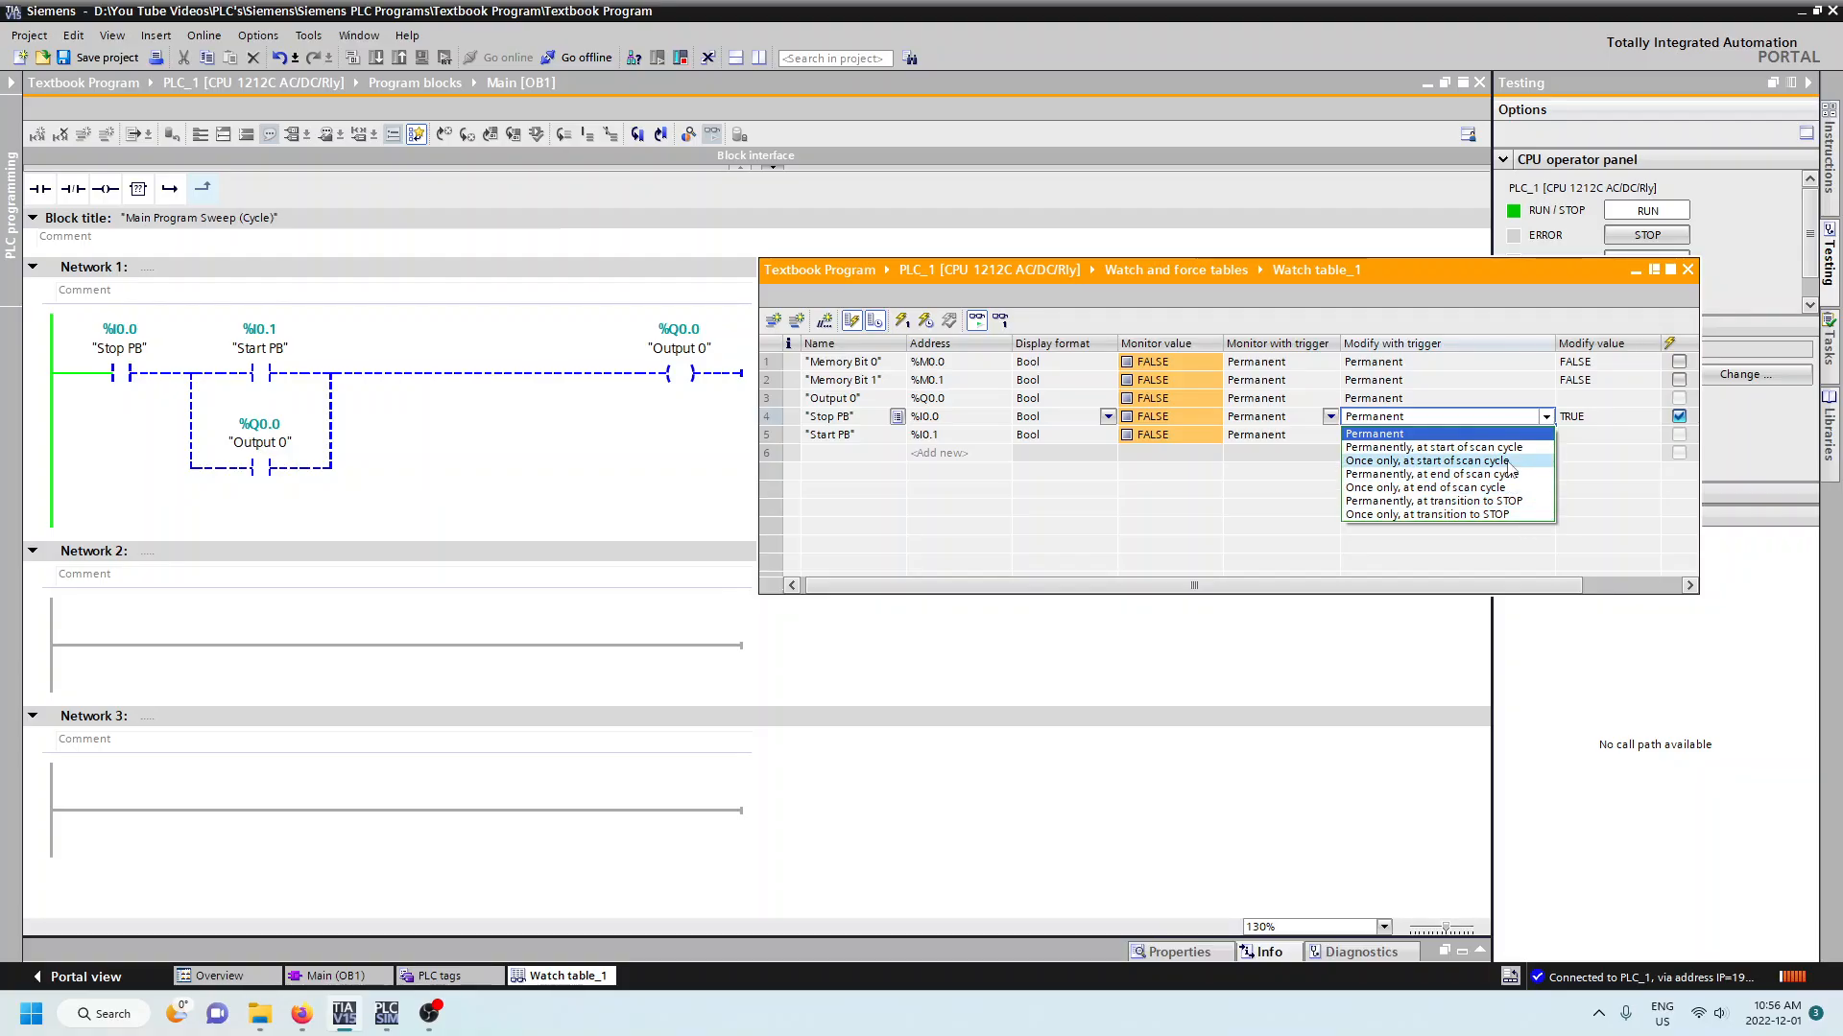
left_click(1517, 562)
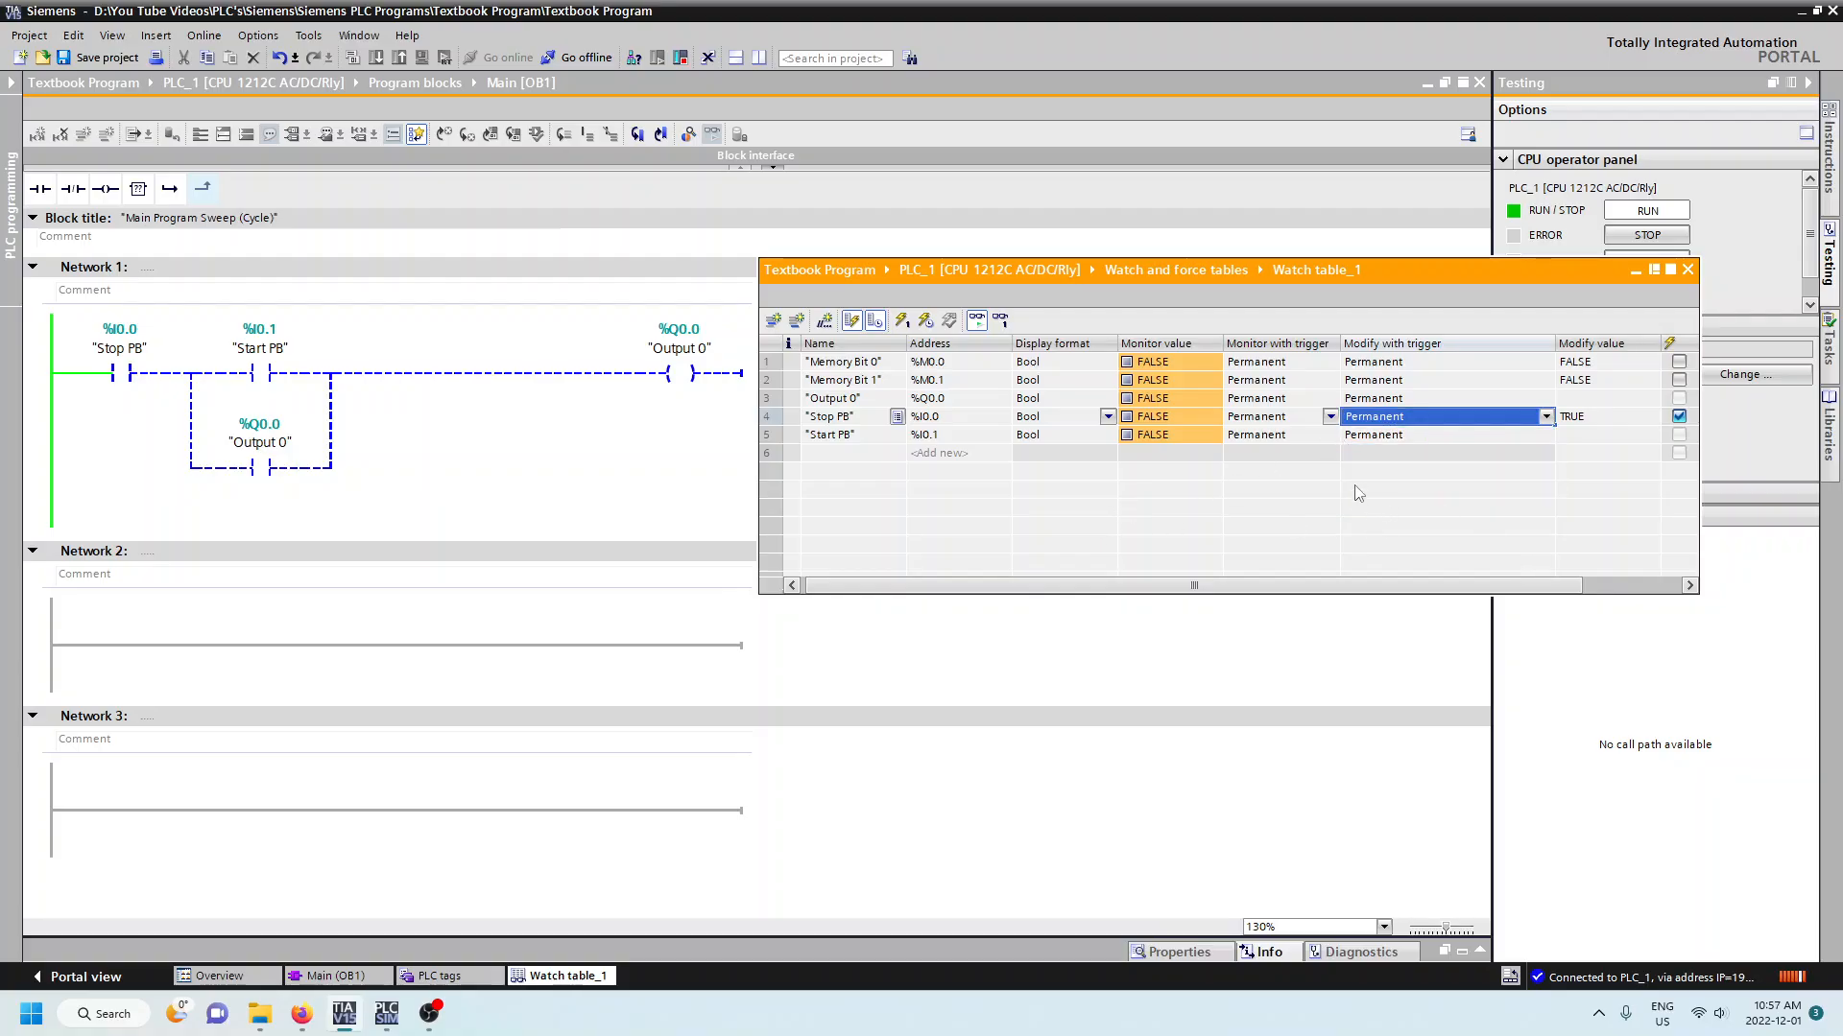
- Apply the Stop PB modify value to the CPU with Modify with trigger and accept the permanent intervention
left_click(1577, 420)
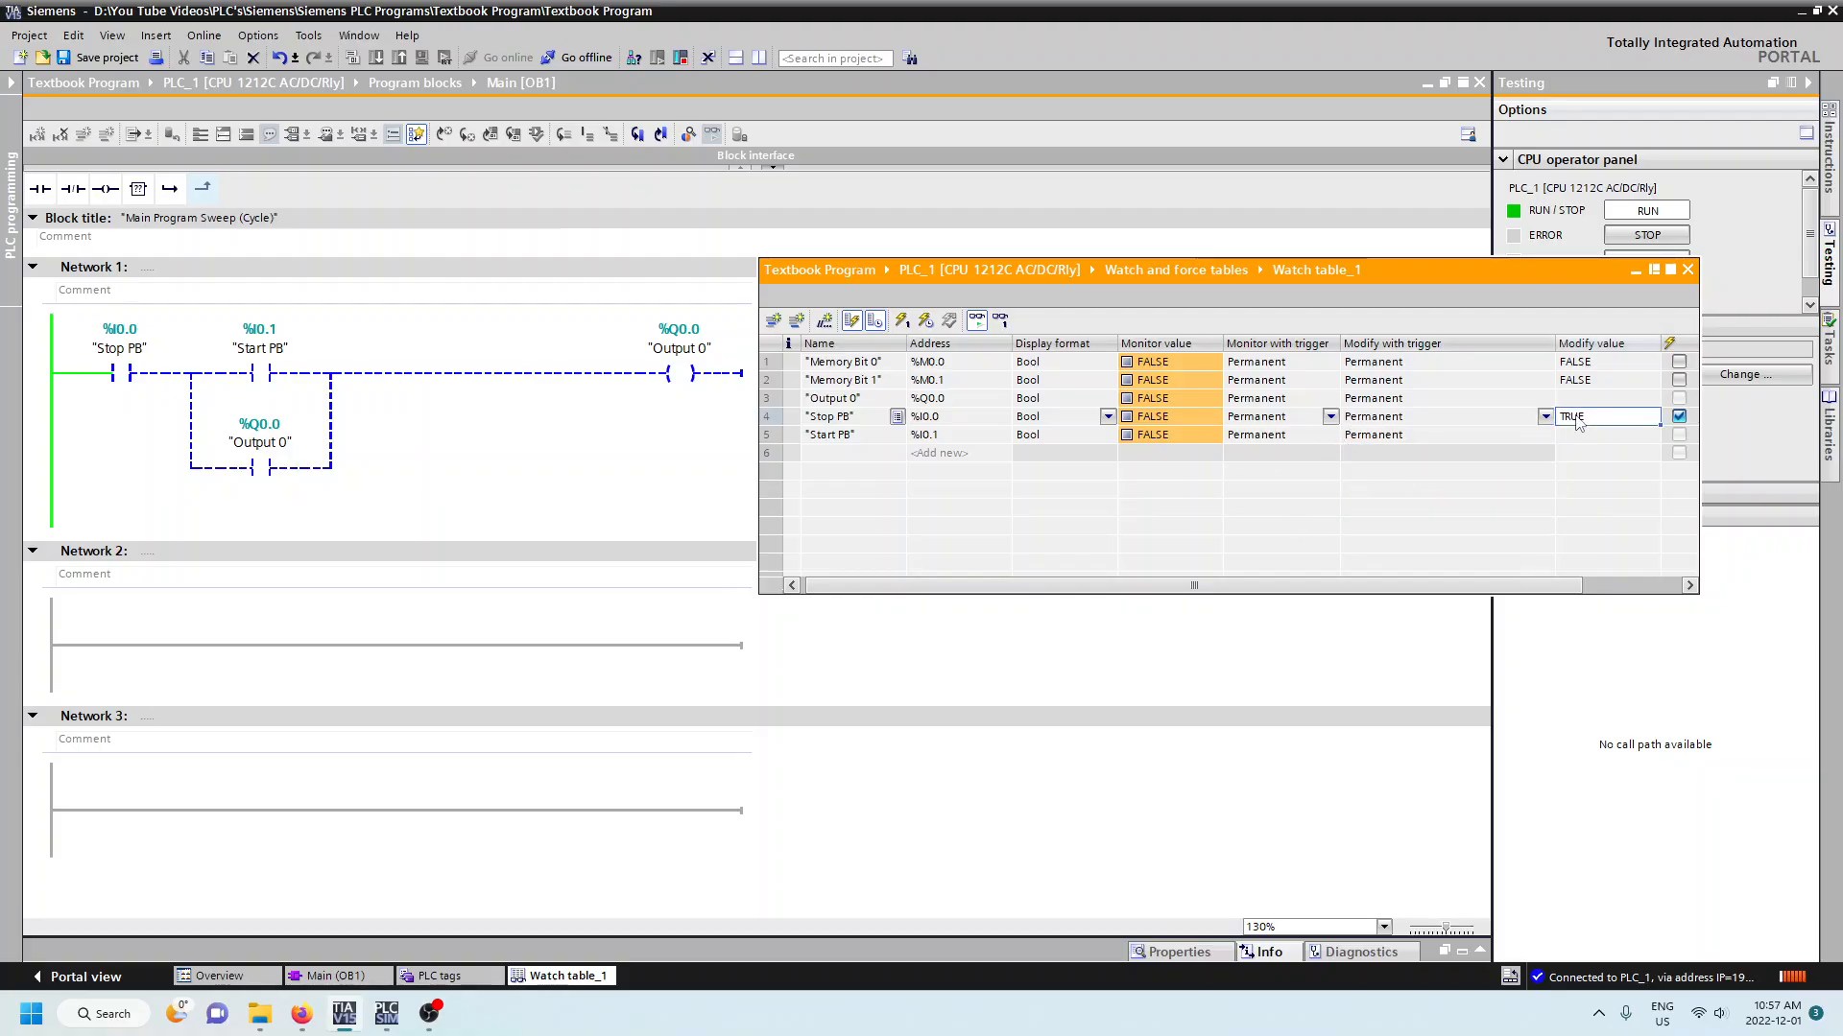
left_click(924, 322)
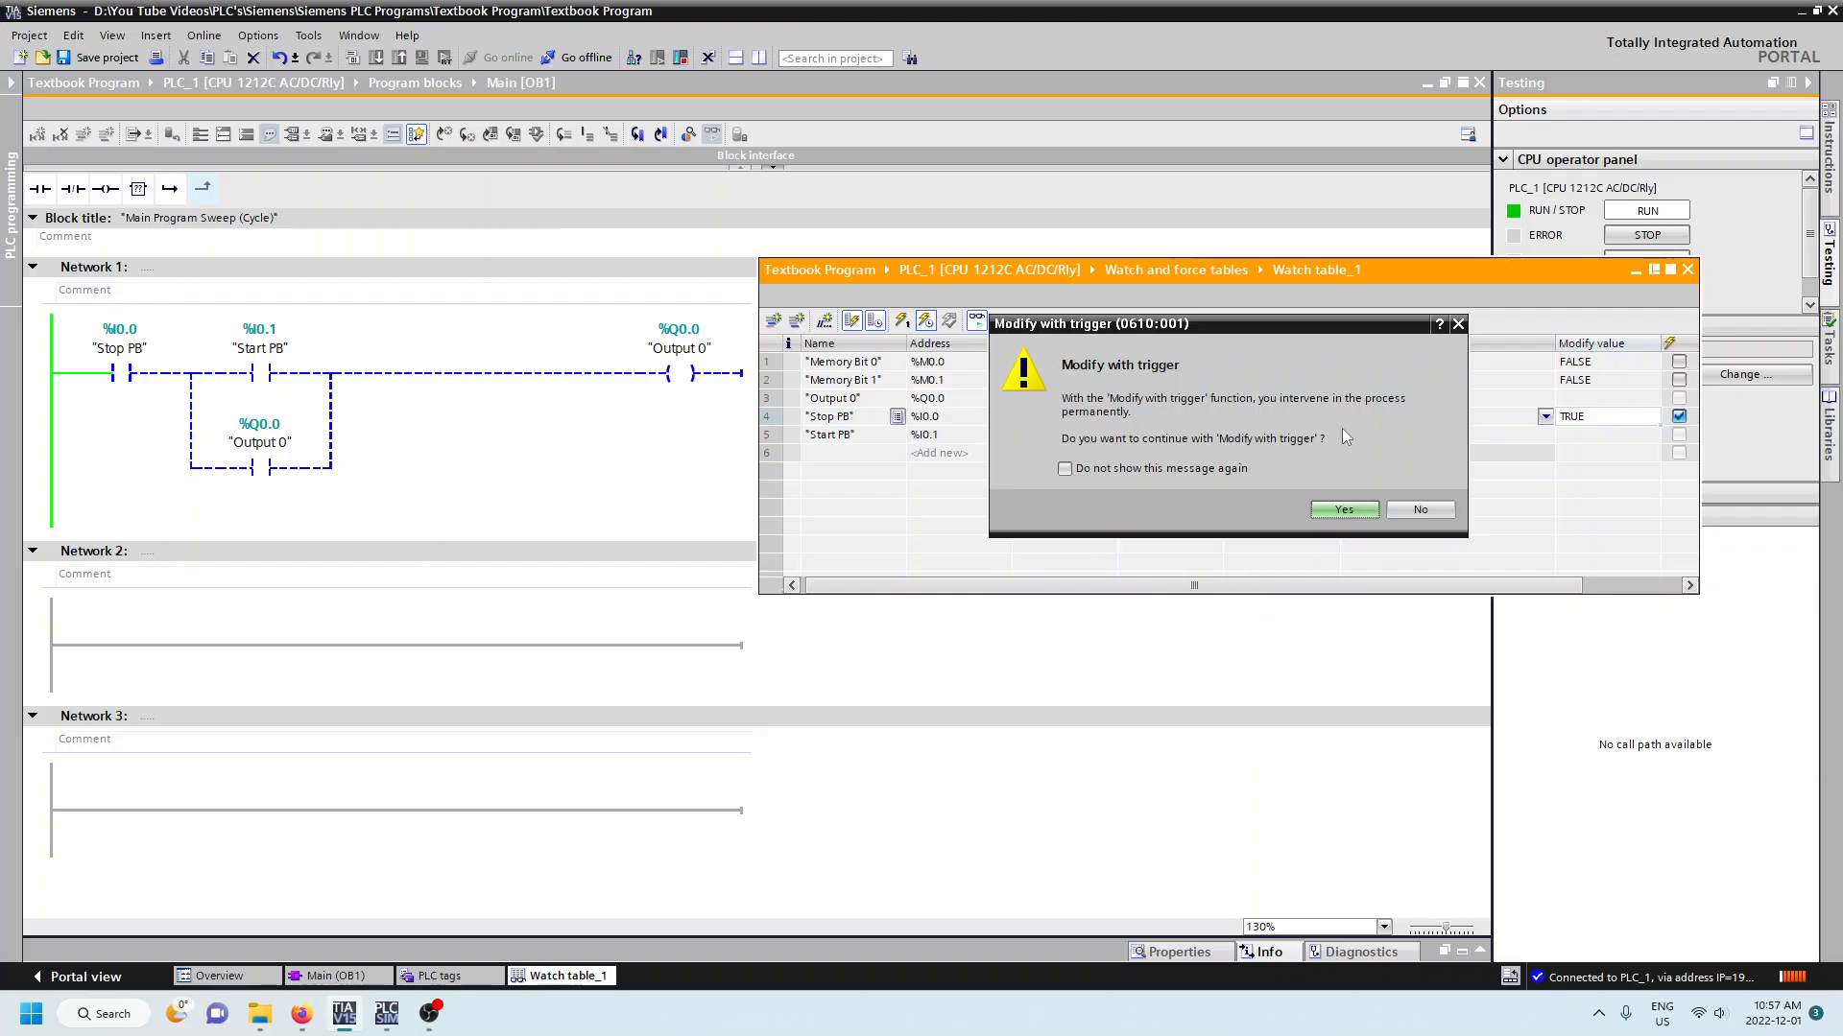
left_click(1326, 515)
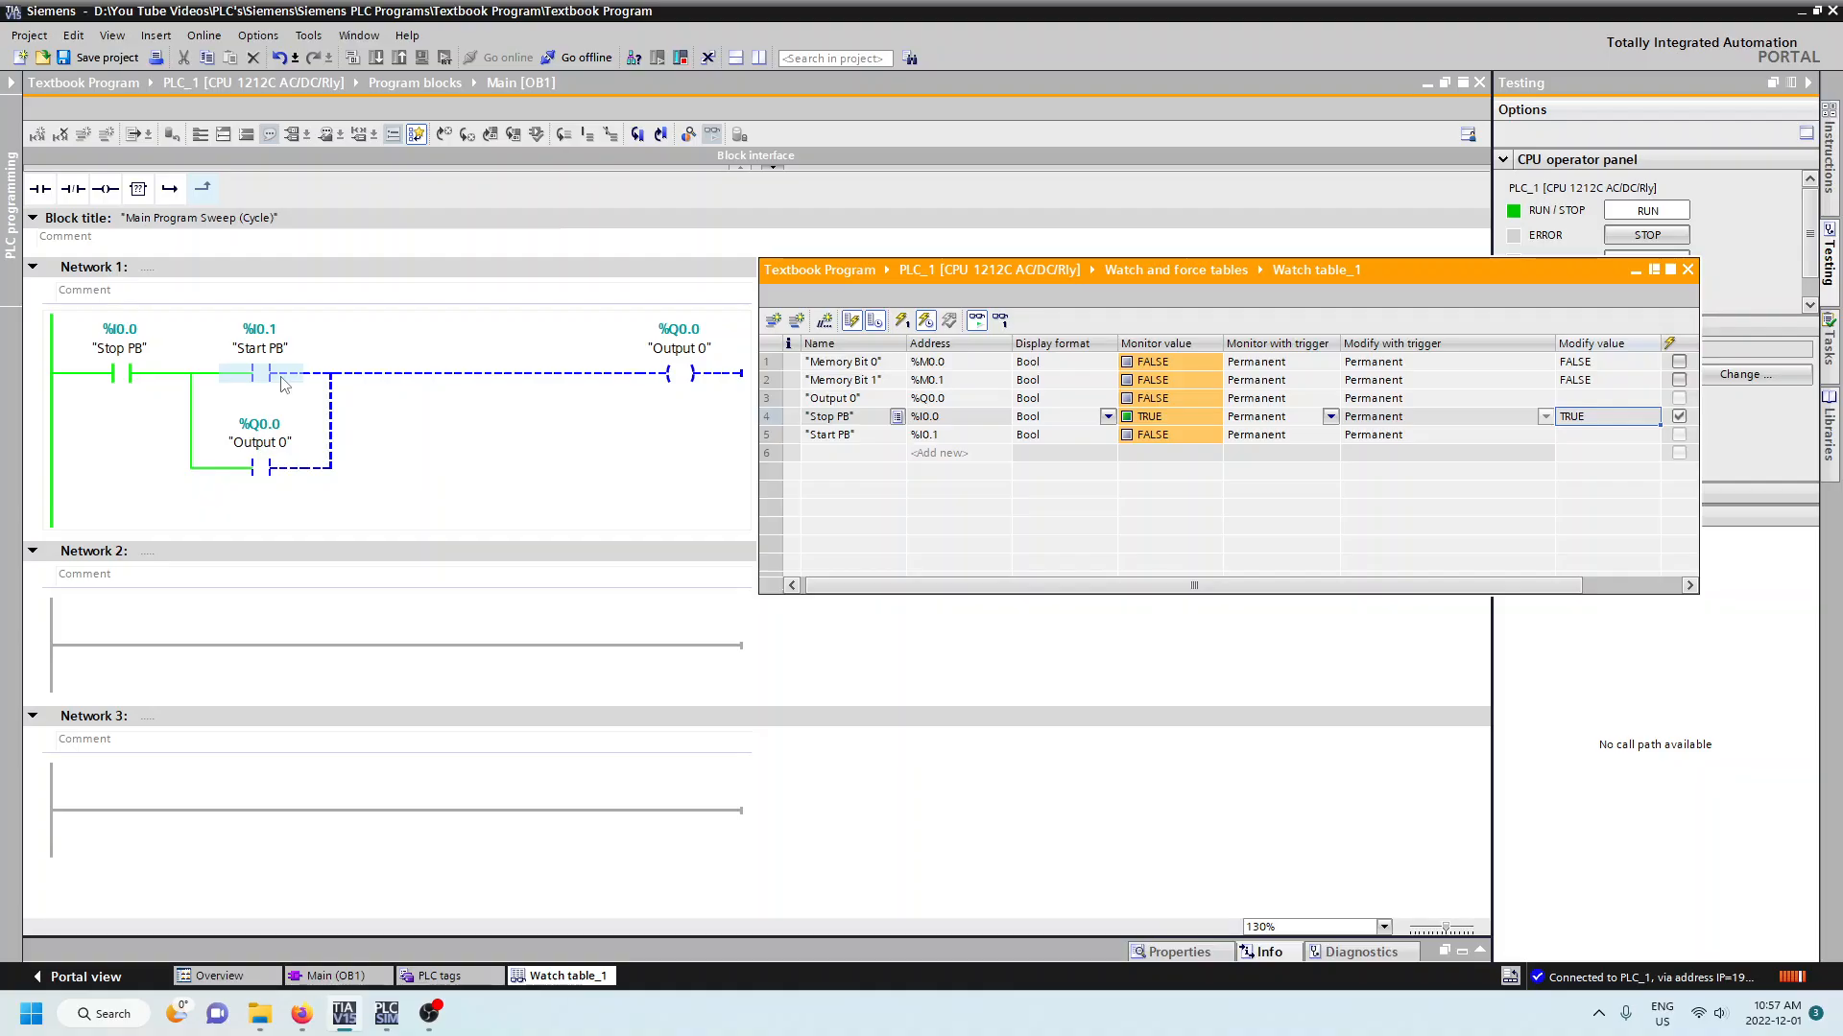
- Set the modify trigger of Start PB to "Once only, at start of scan cycle"
left_click(1477, 437)
left_click(1547, 437)
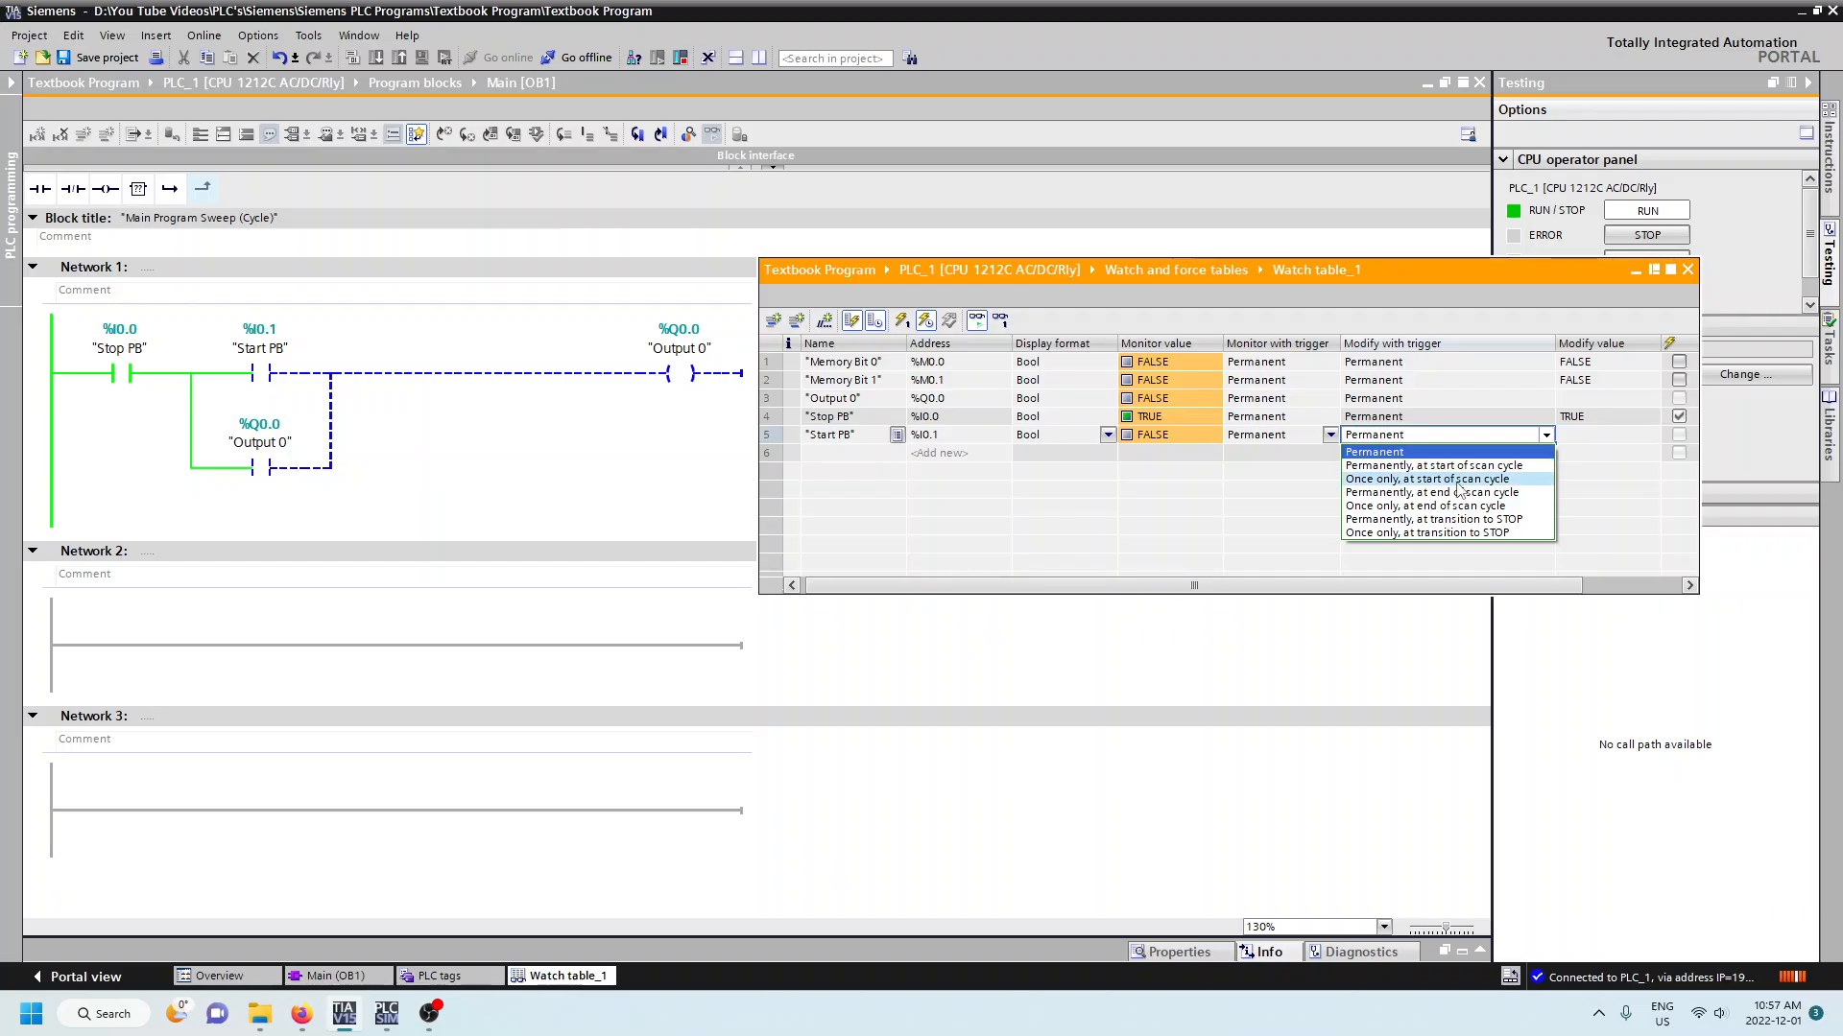
left_click(1535, 481)
- Set the modify value of Start PB to TRUE
left_click(1608, 434)
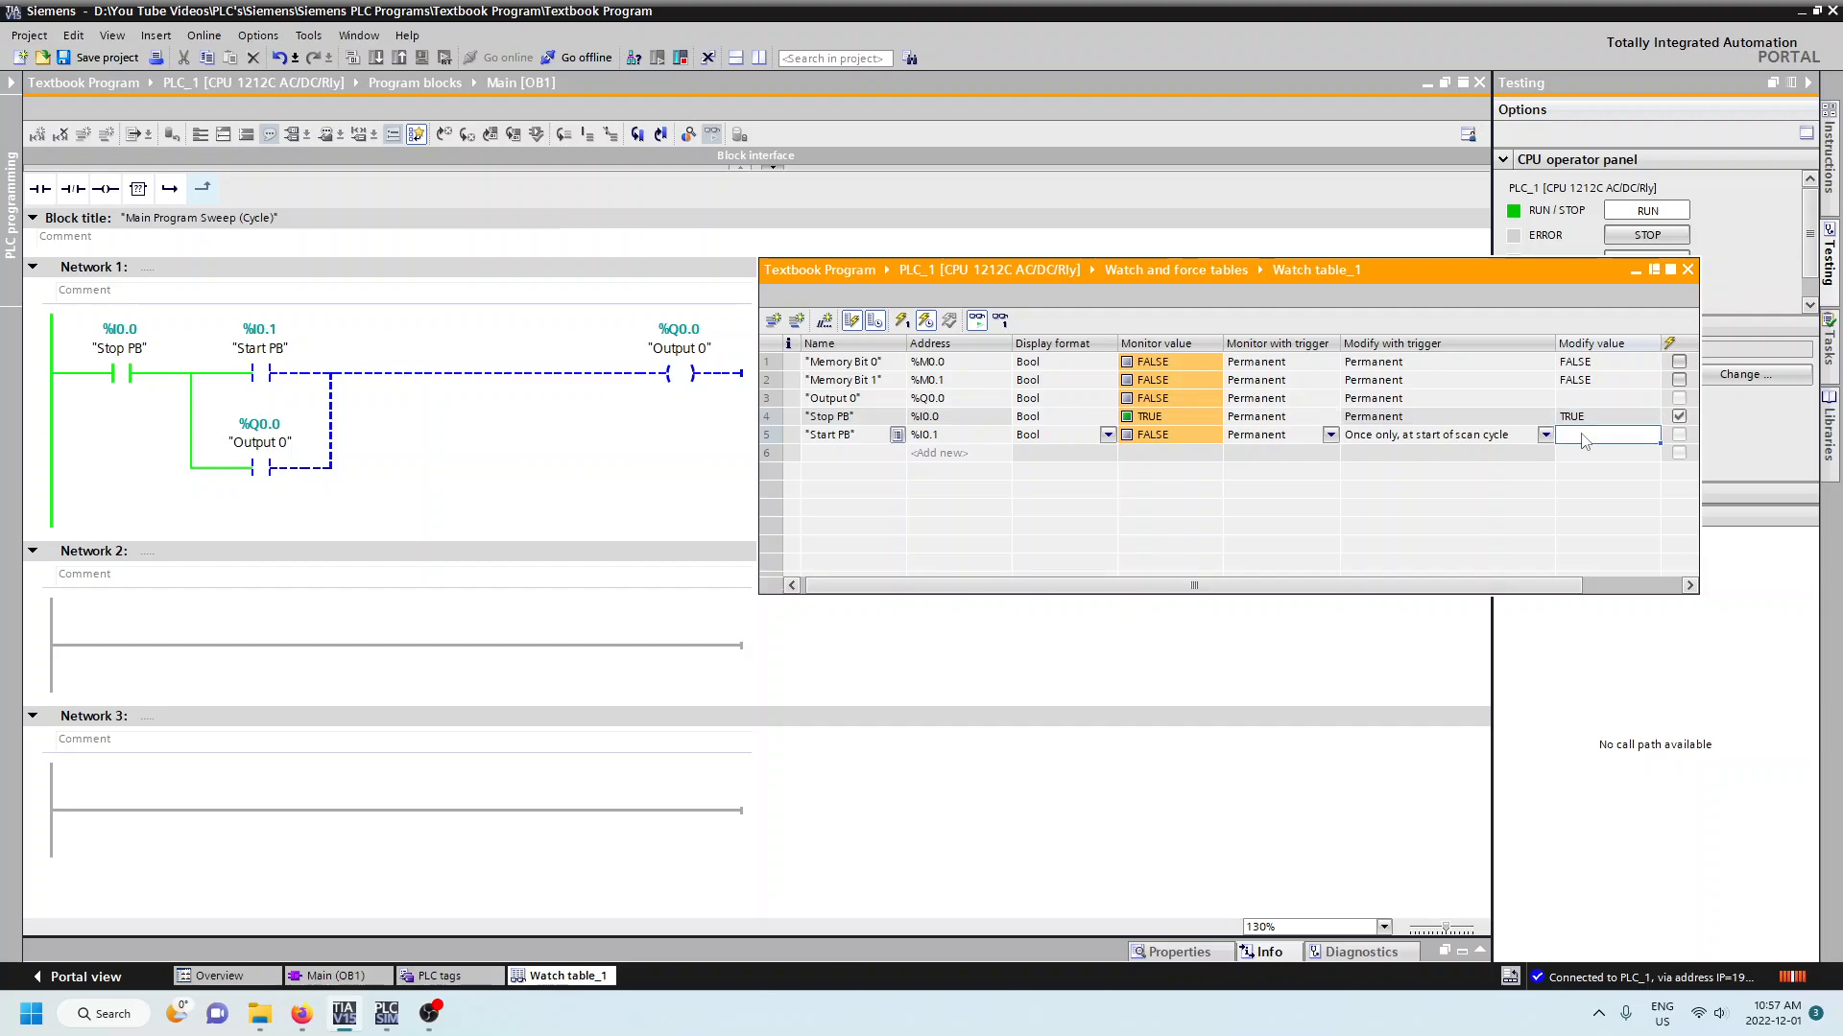
type("ture")
key("BackSpace")
key("BackSpace")
type("rue")
key("Return")
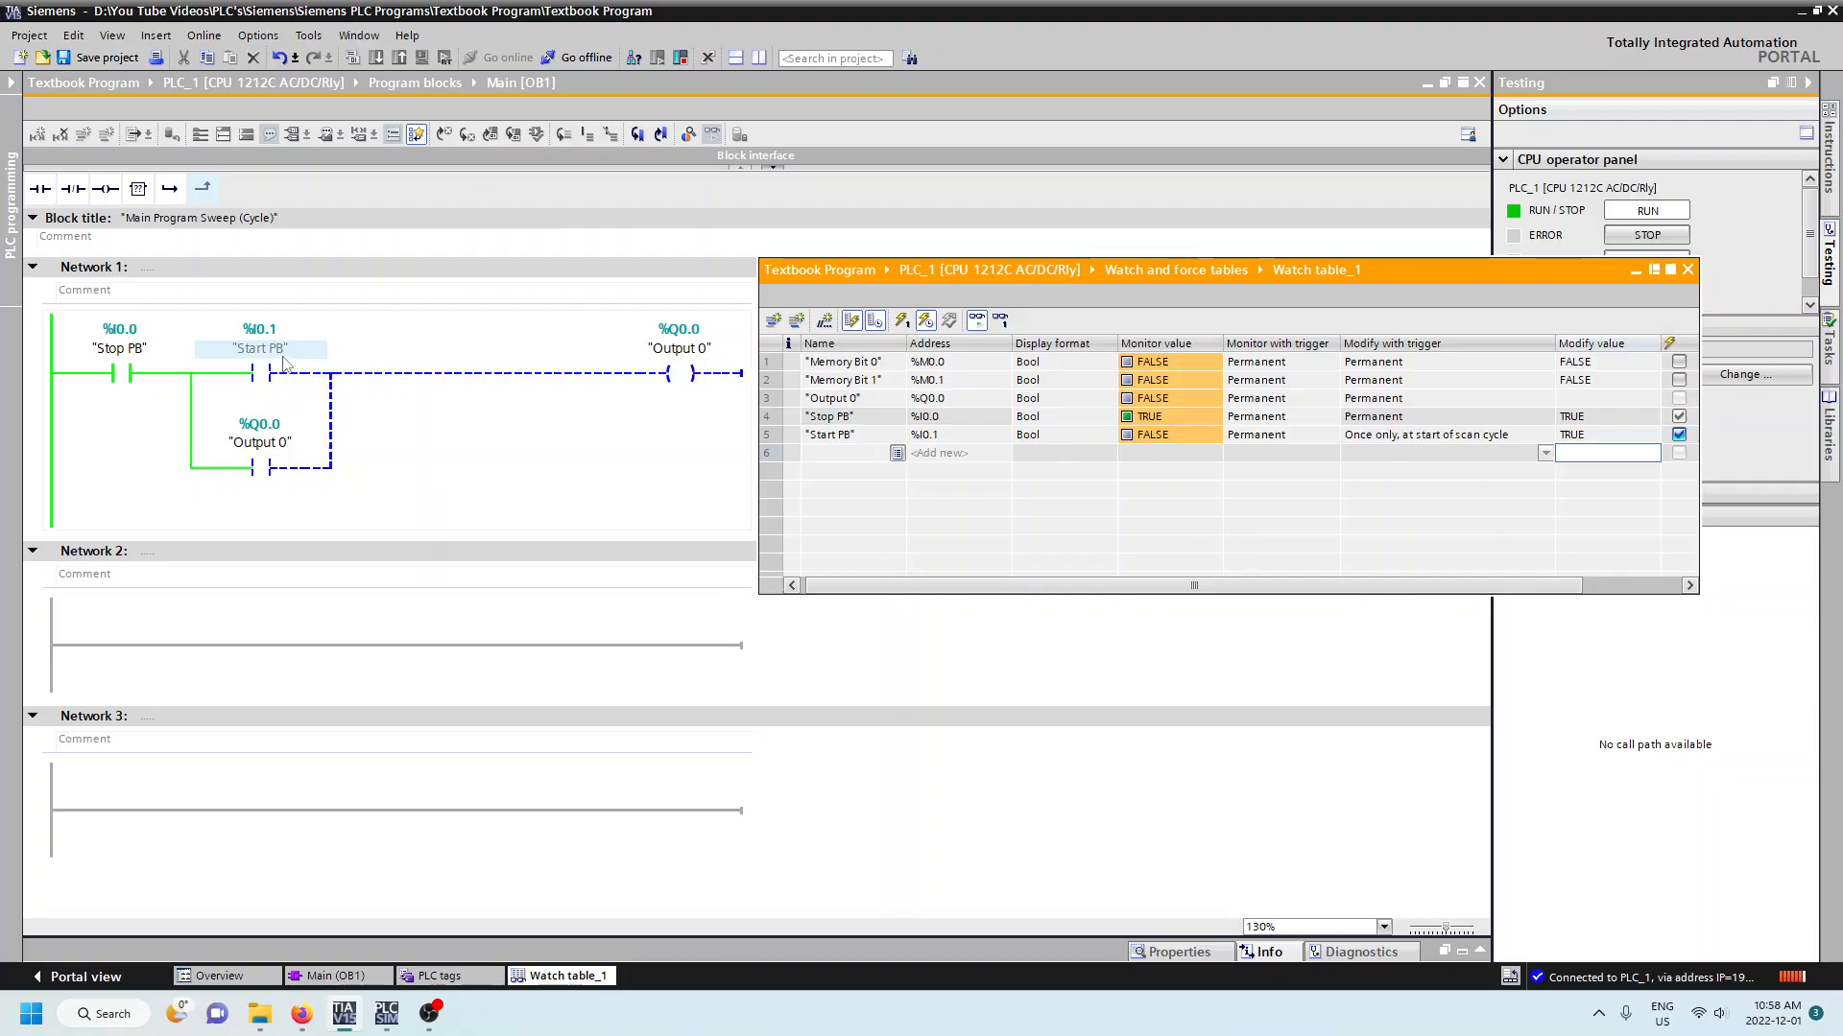
- Stop the active Modify with trigger and restart it so the Stop PB and Start PB values are both applied
left_click(926, 320)
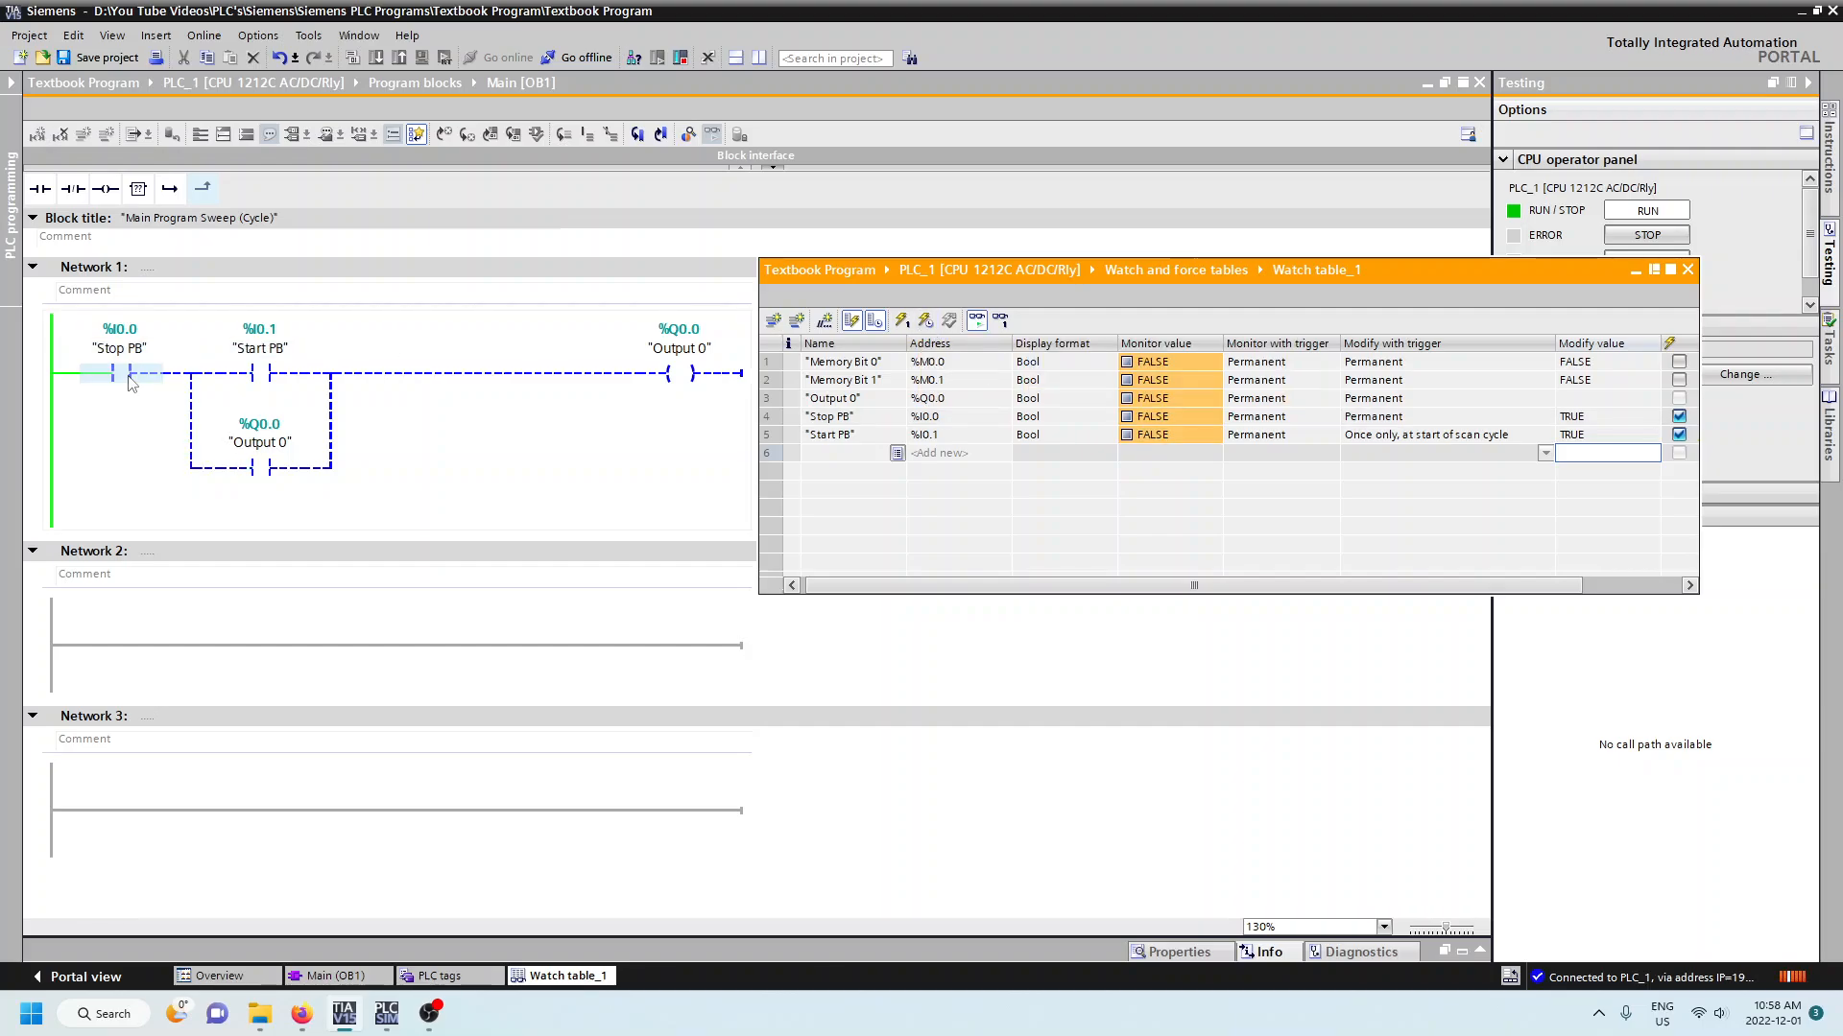
left_click(926, 323)
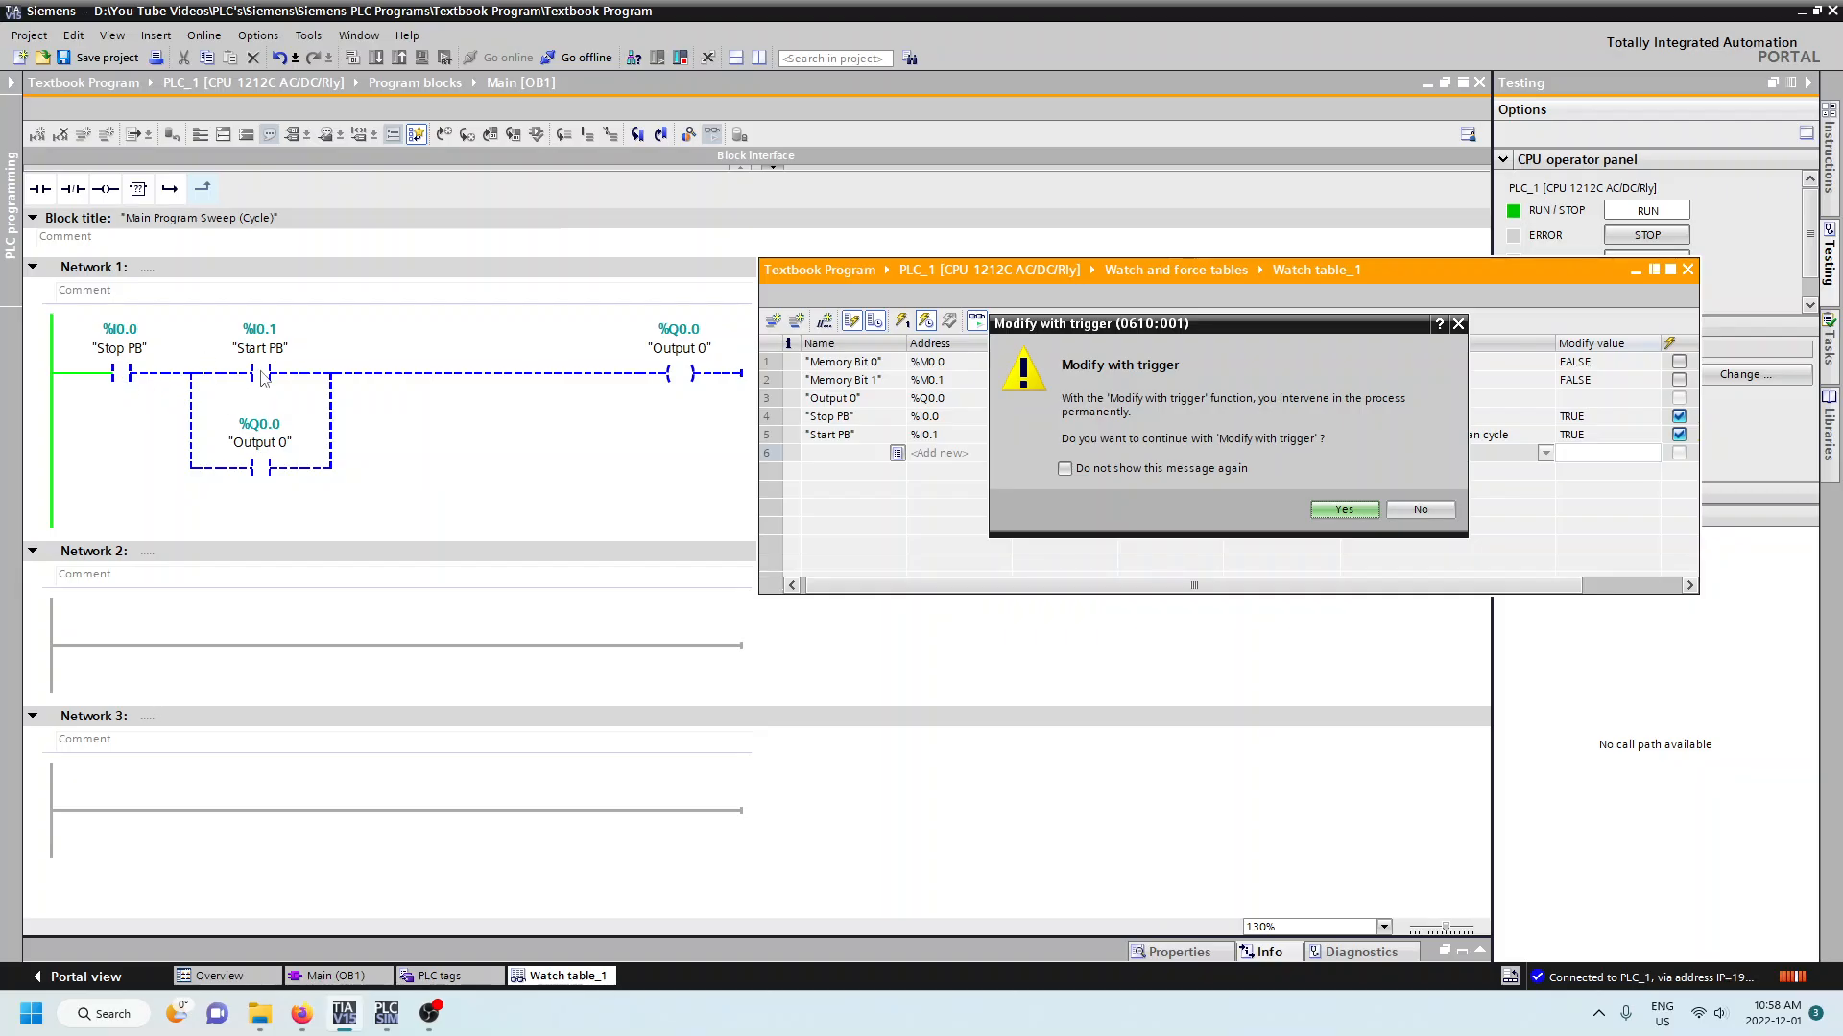
left_click(1344, 510)
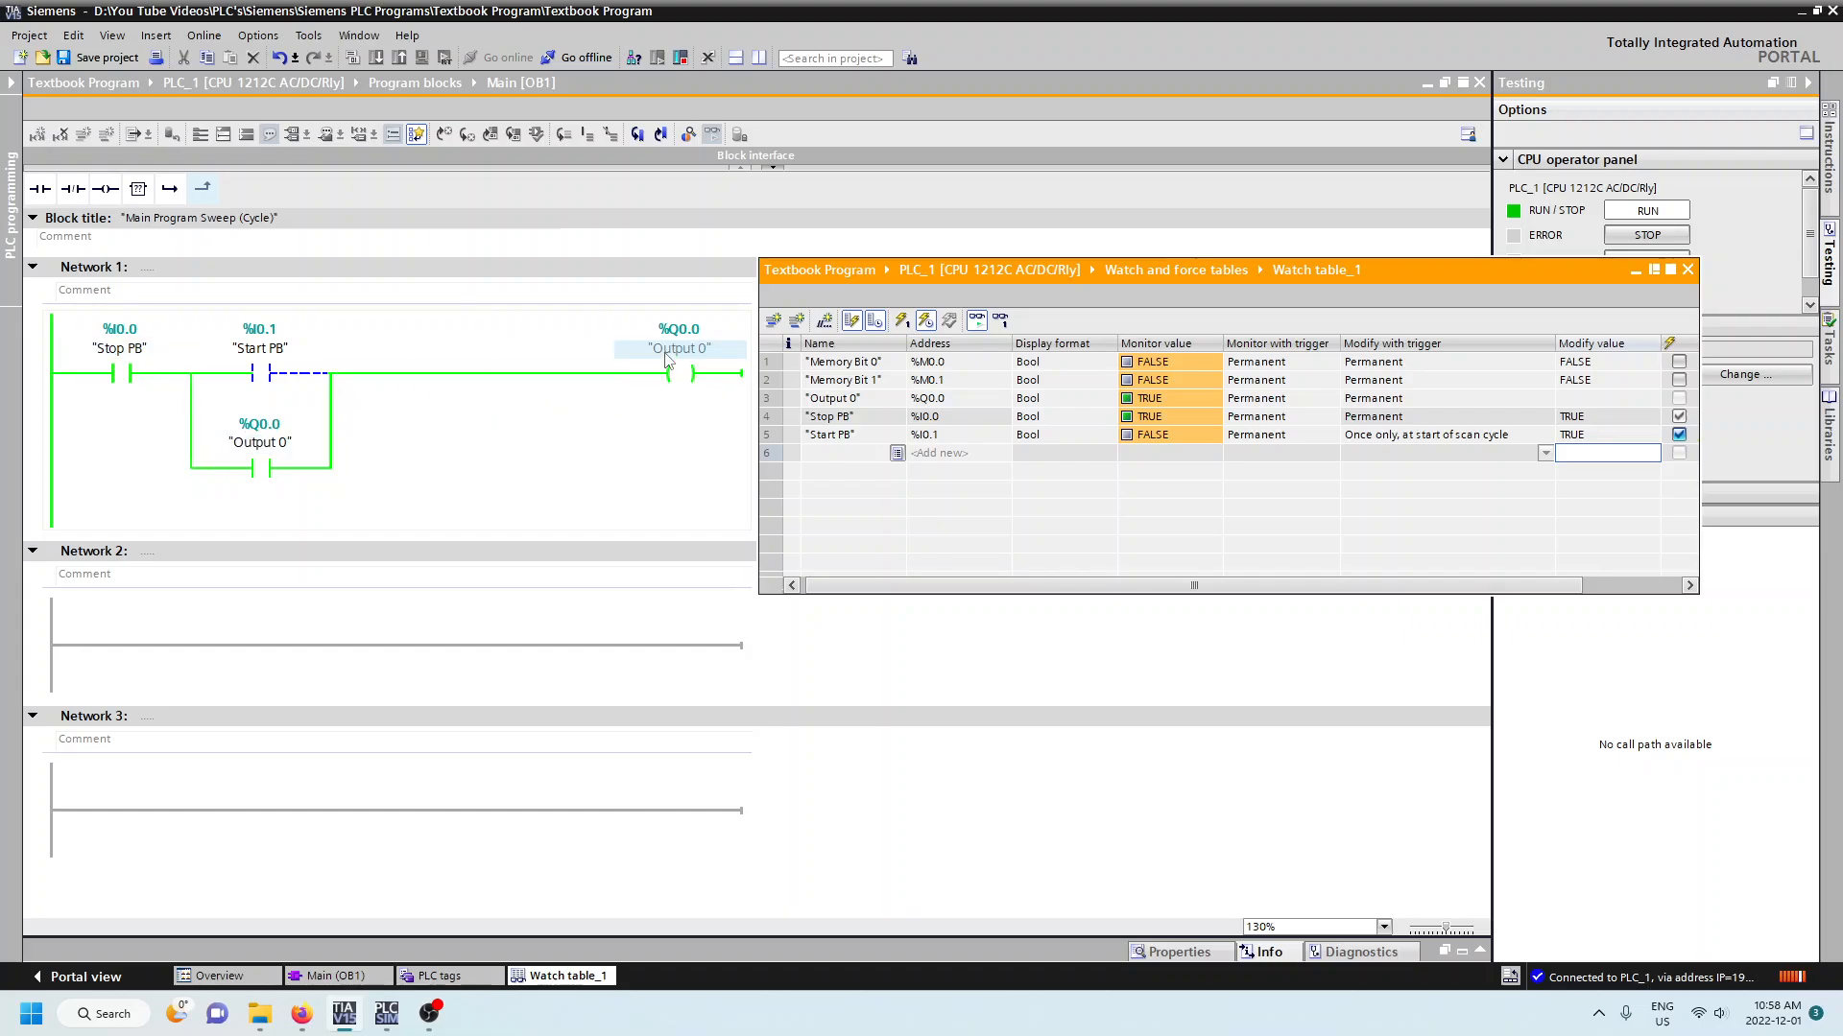
double_click(1576, 436)
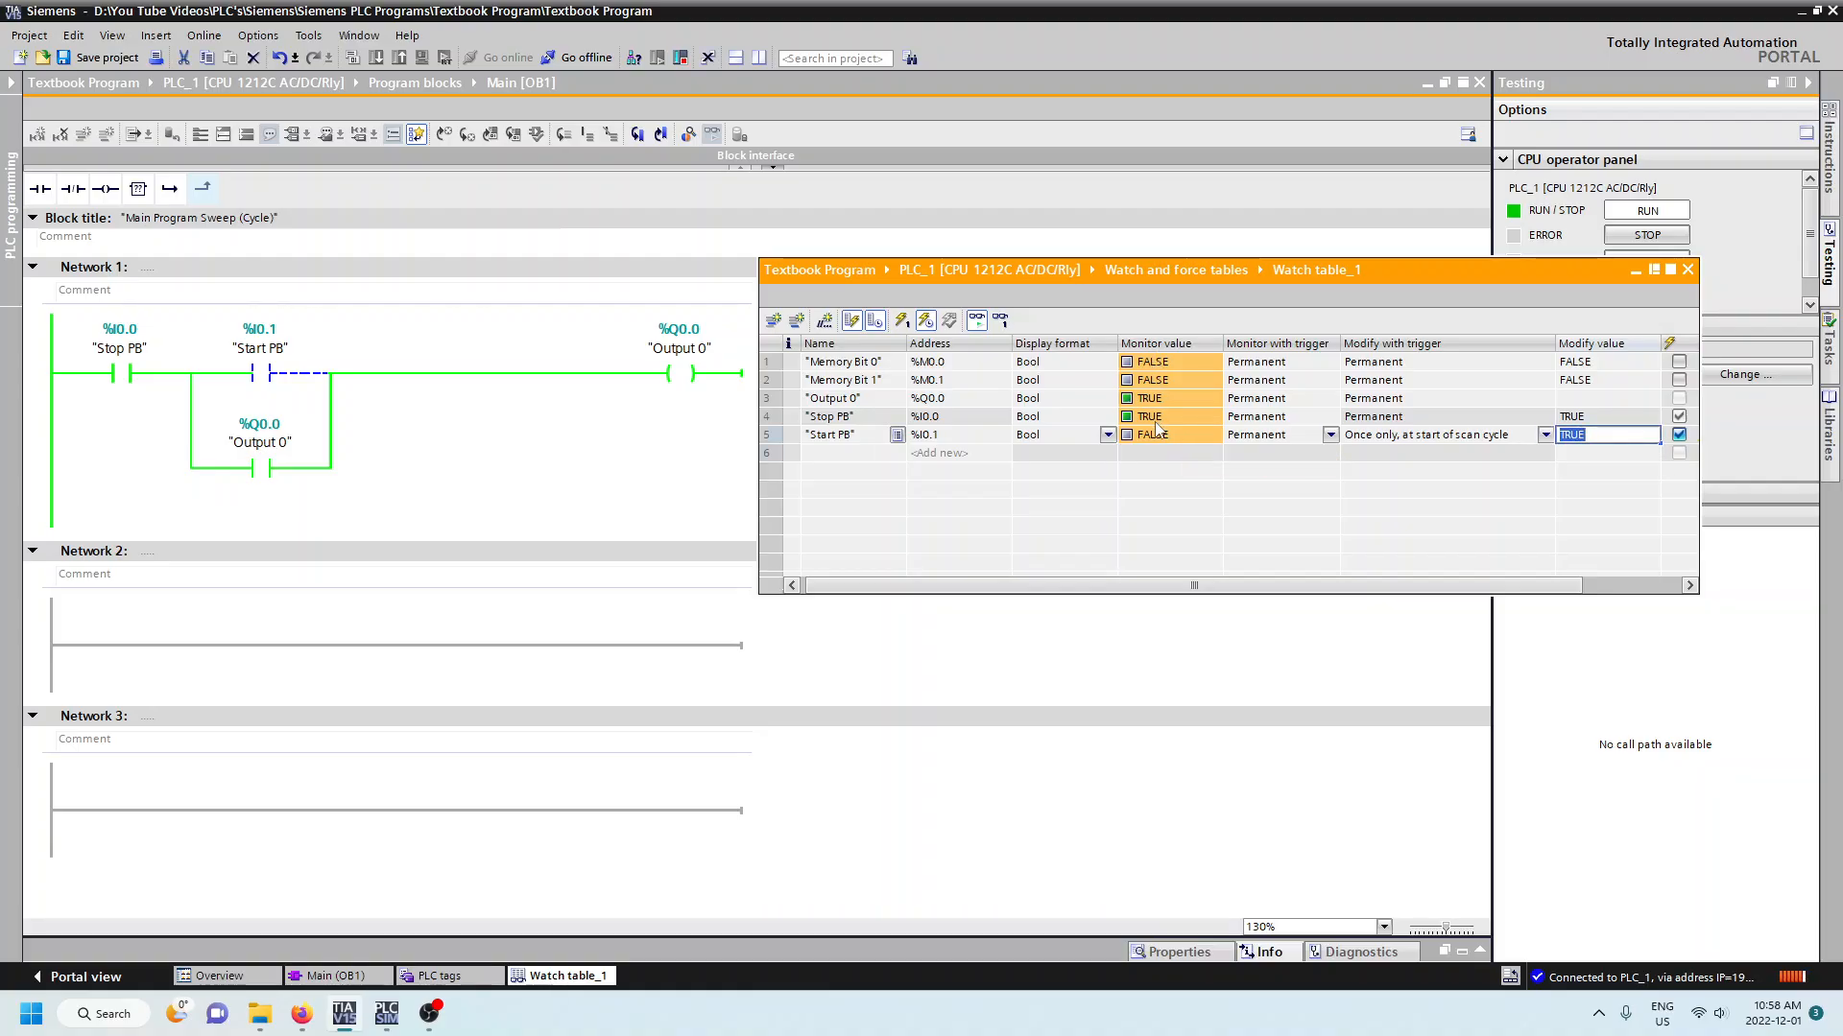
left_click(1631, 424)
left_click(1629, 418)
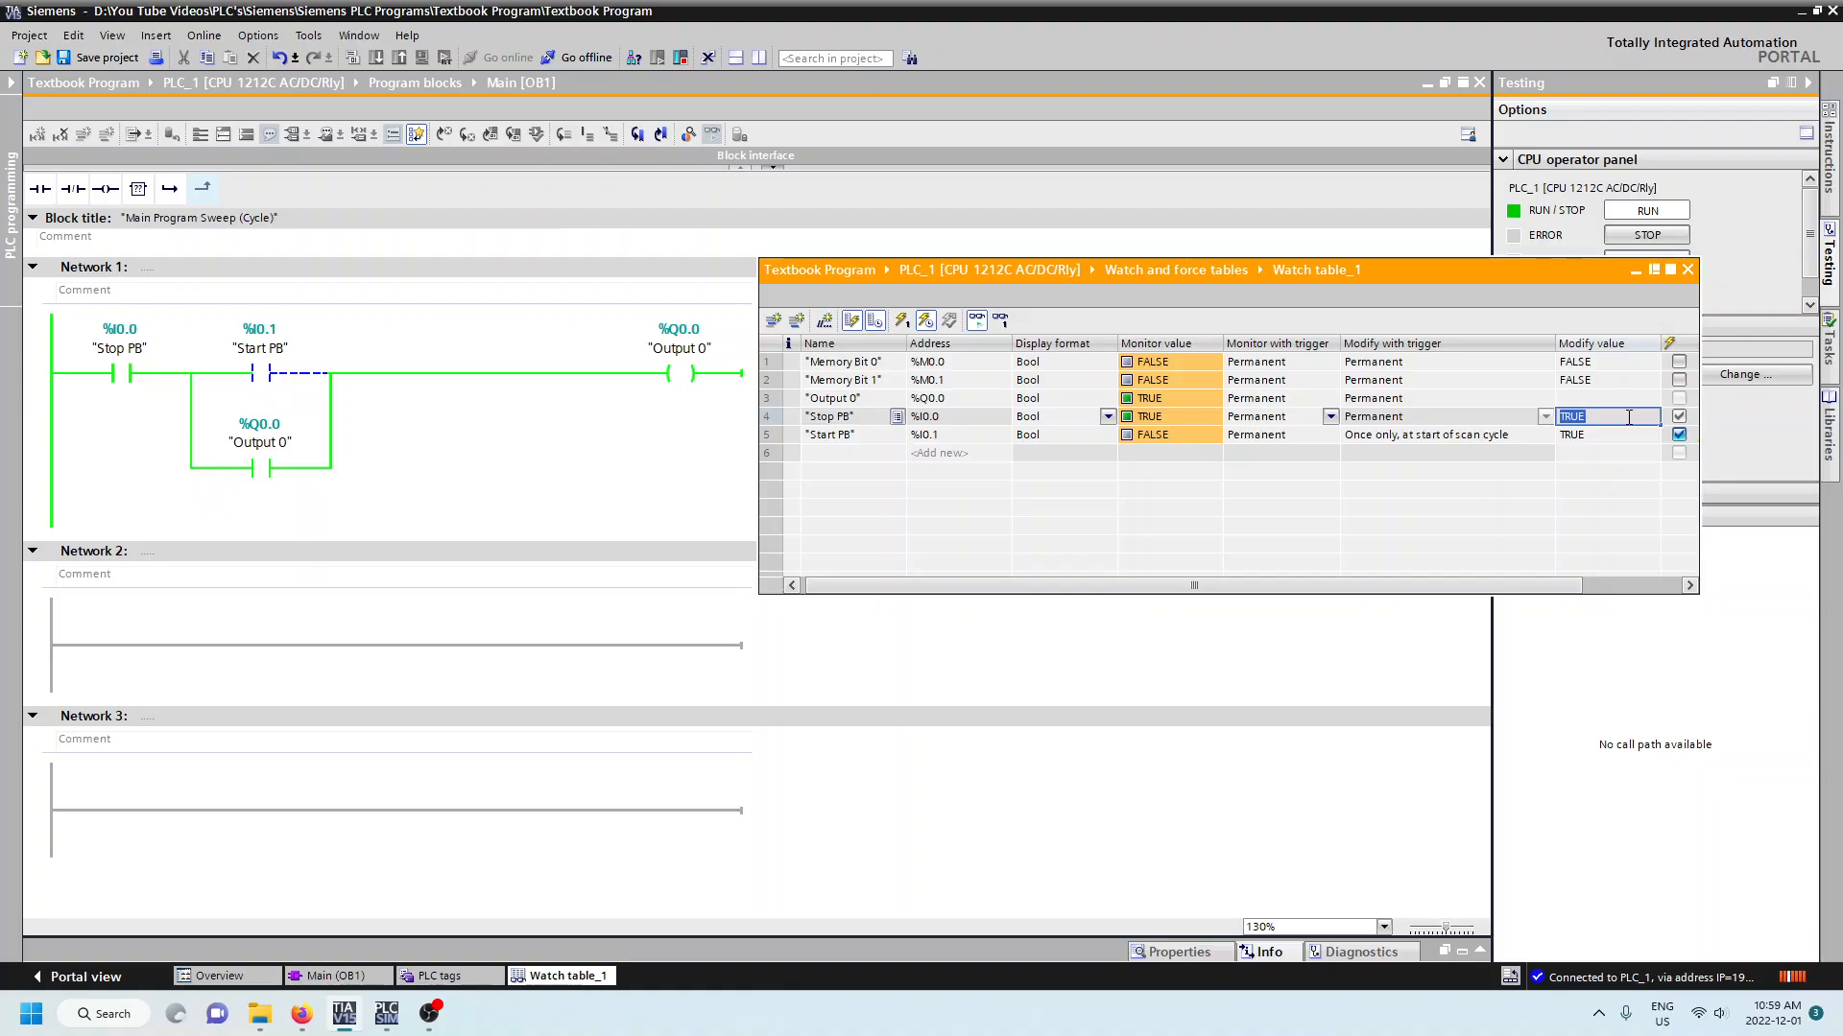
left_click(1694, 423)
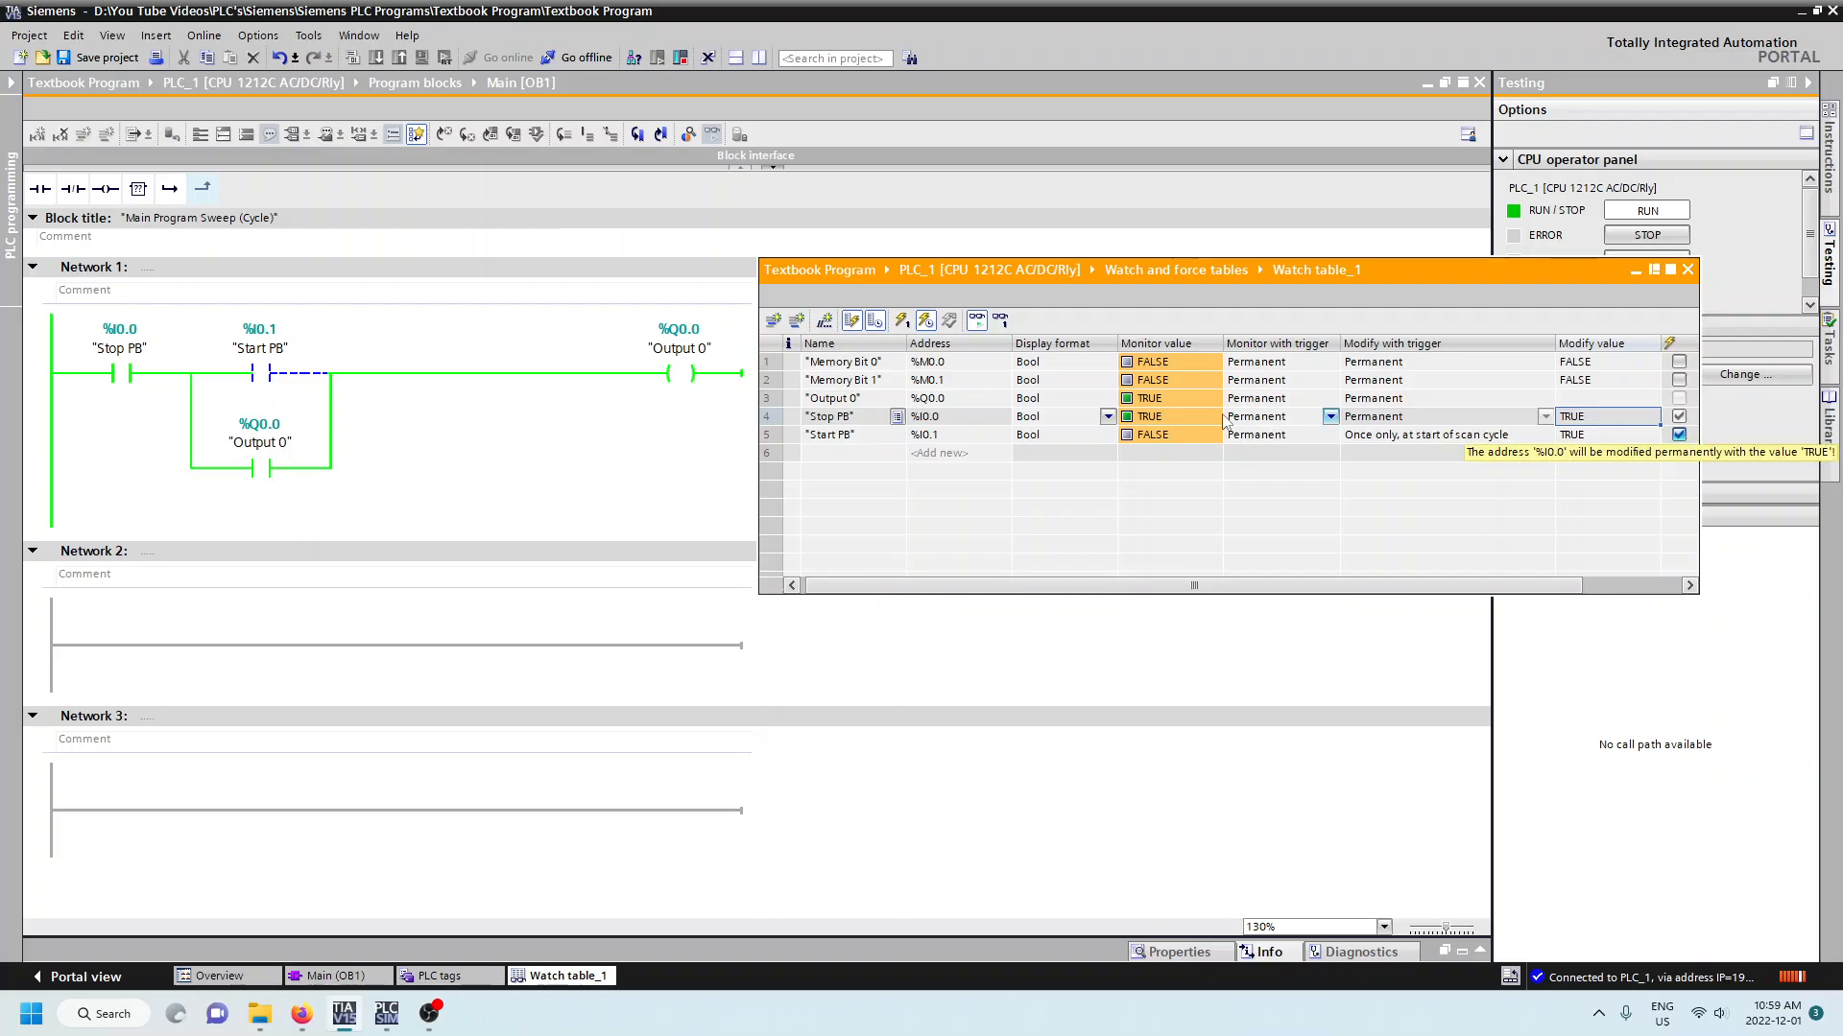
left_click(1167, 419)
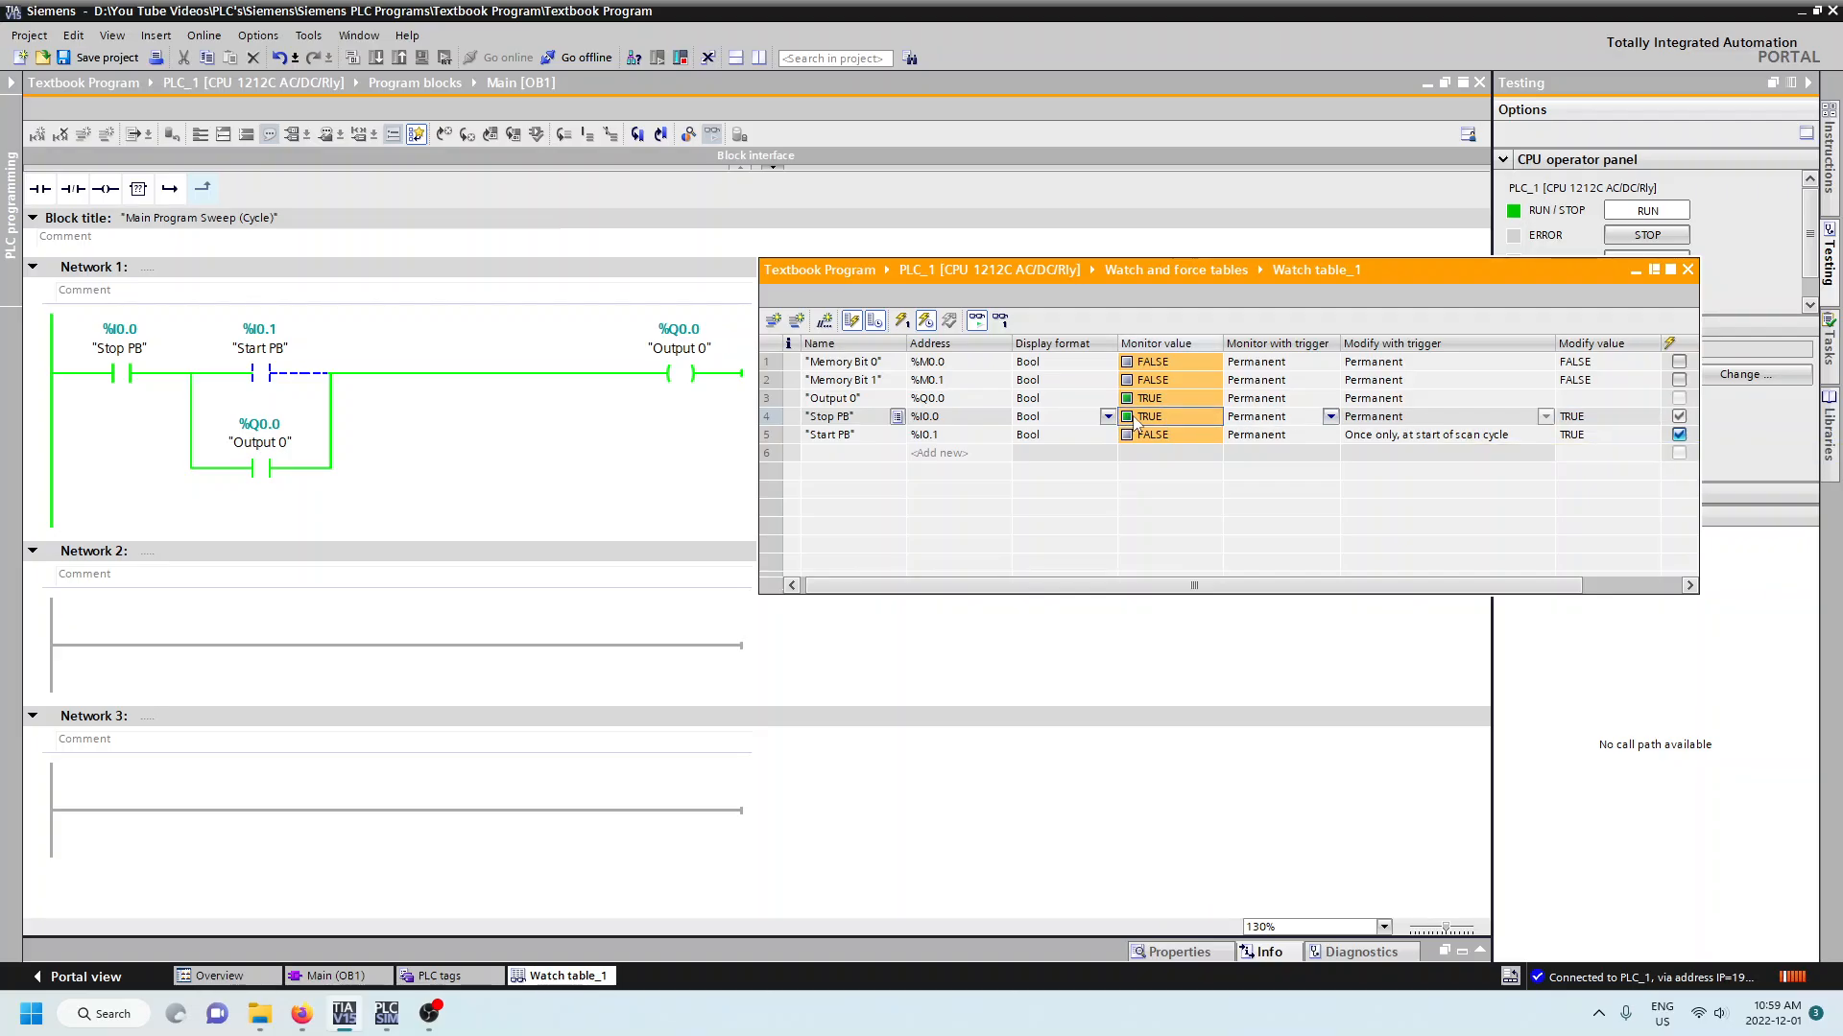
- Stop the active modification, set the modify value of Stop PB to FALSE and run Modify with trigger again
left_click(926, 322)
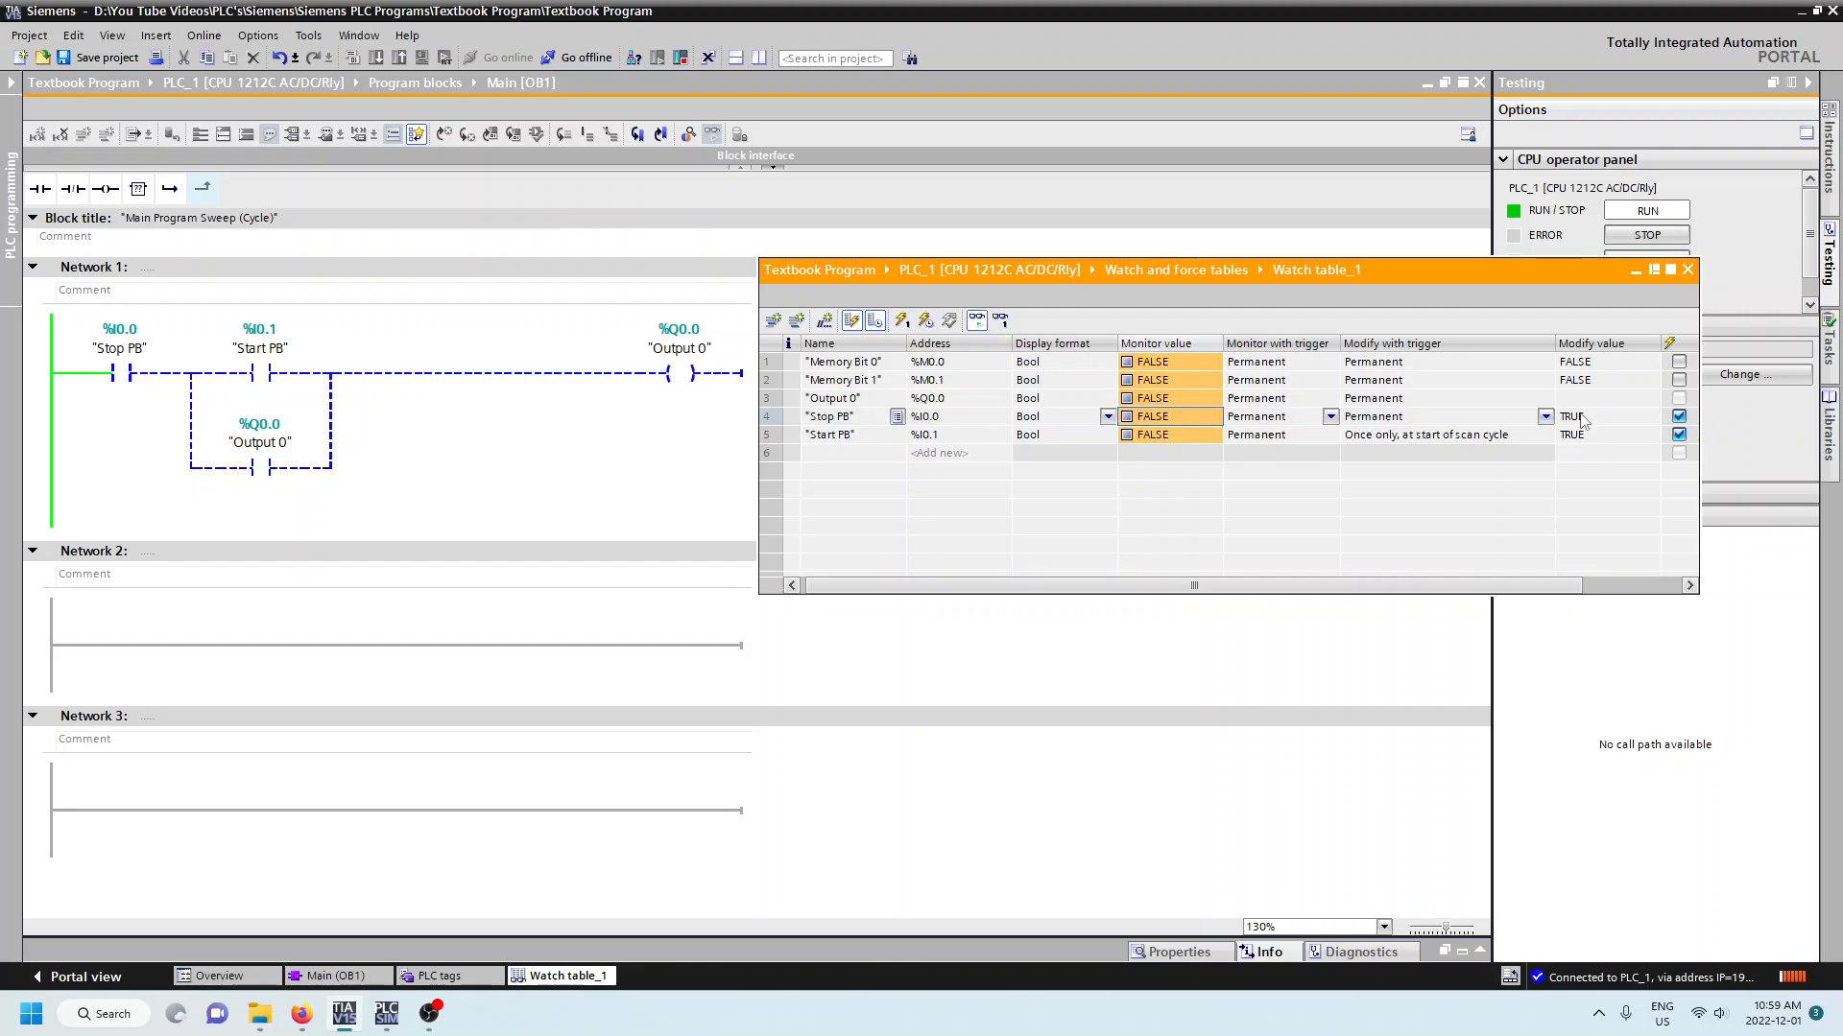
left_click(1582, 419)
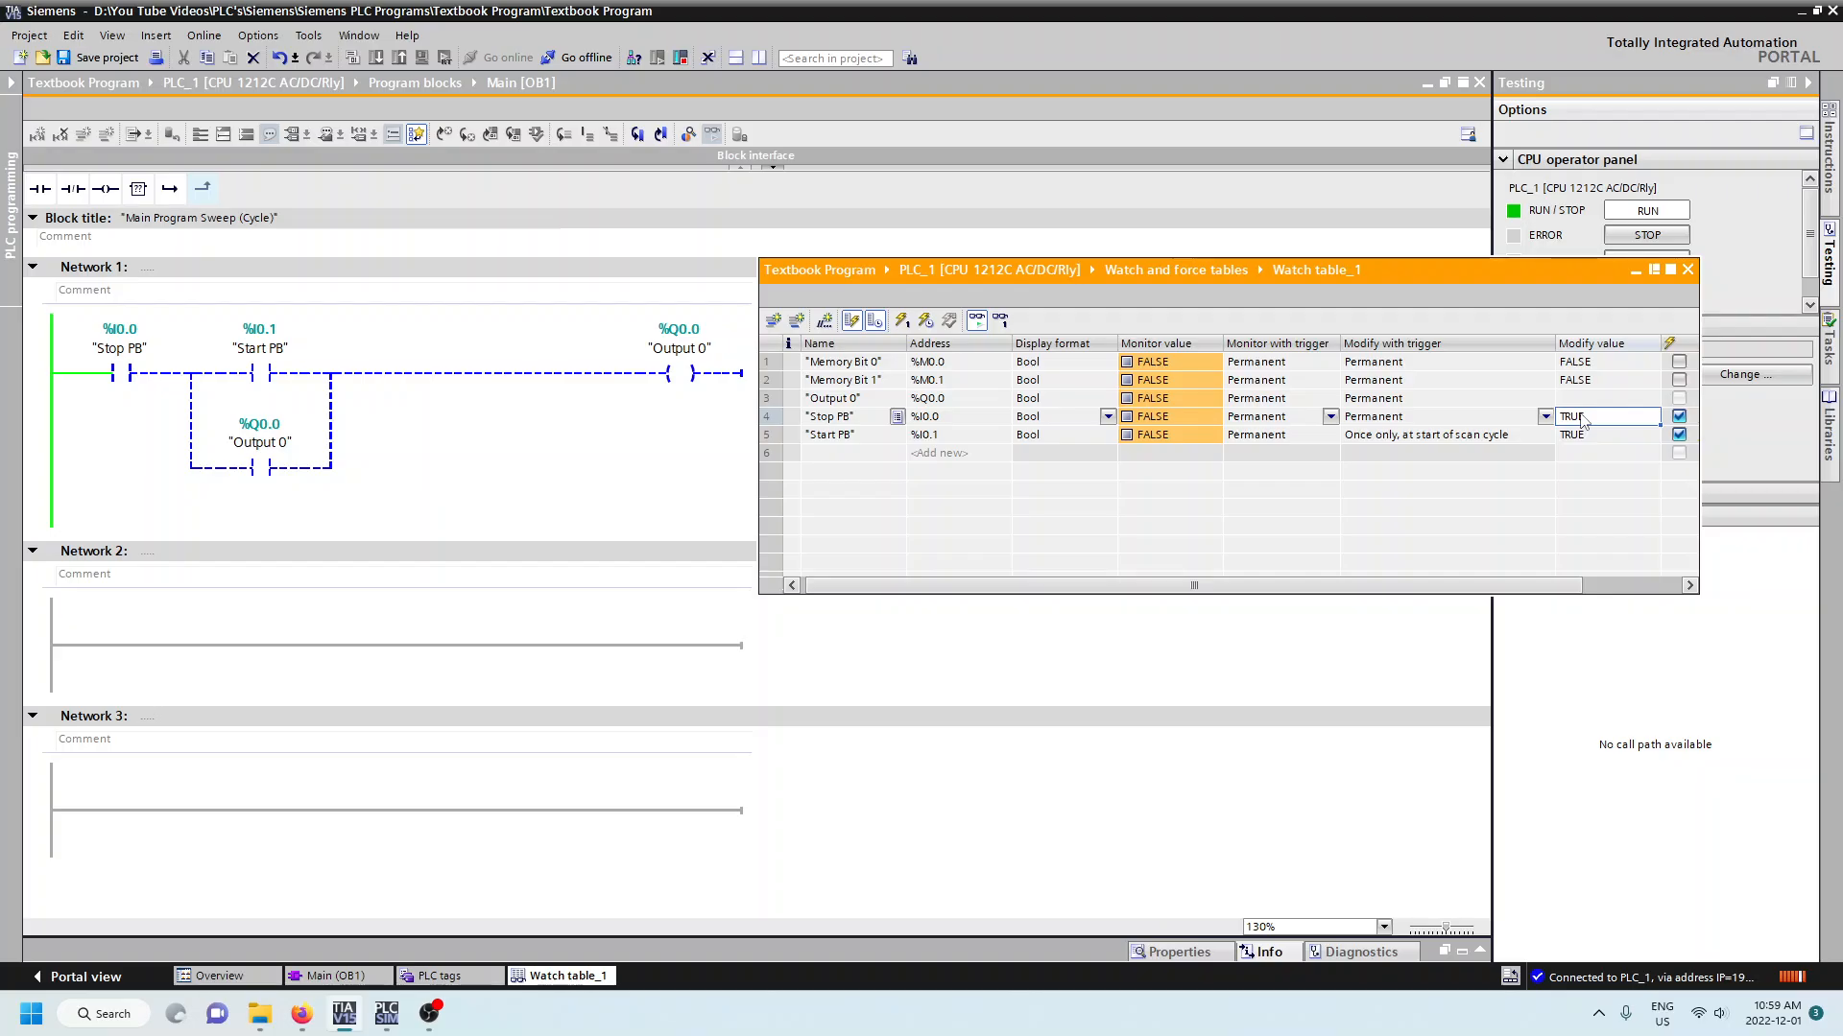
double_click(1582, 417)
type("false")
key("Return")
left_click(927, 323)
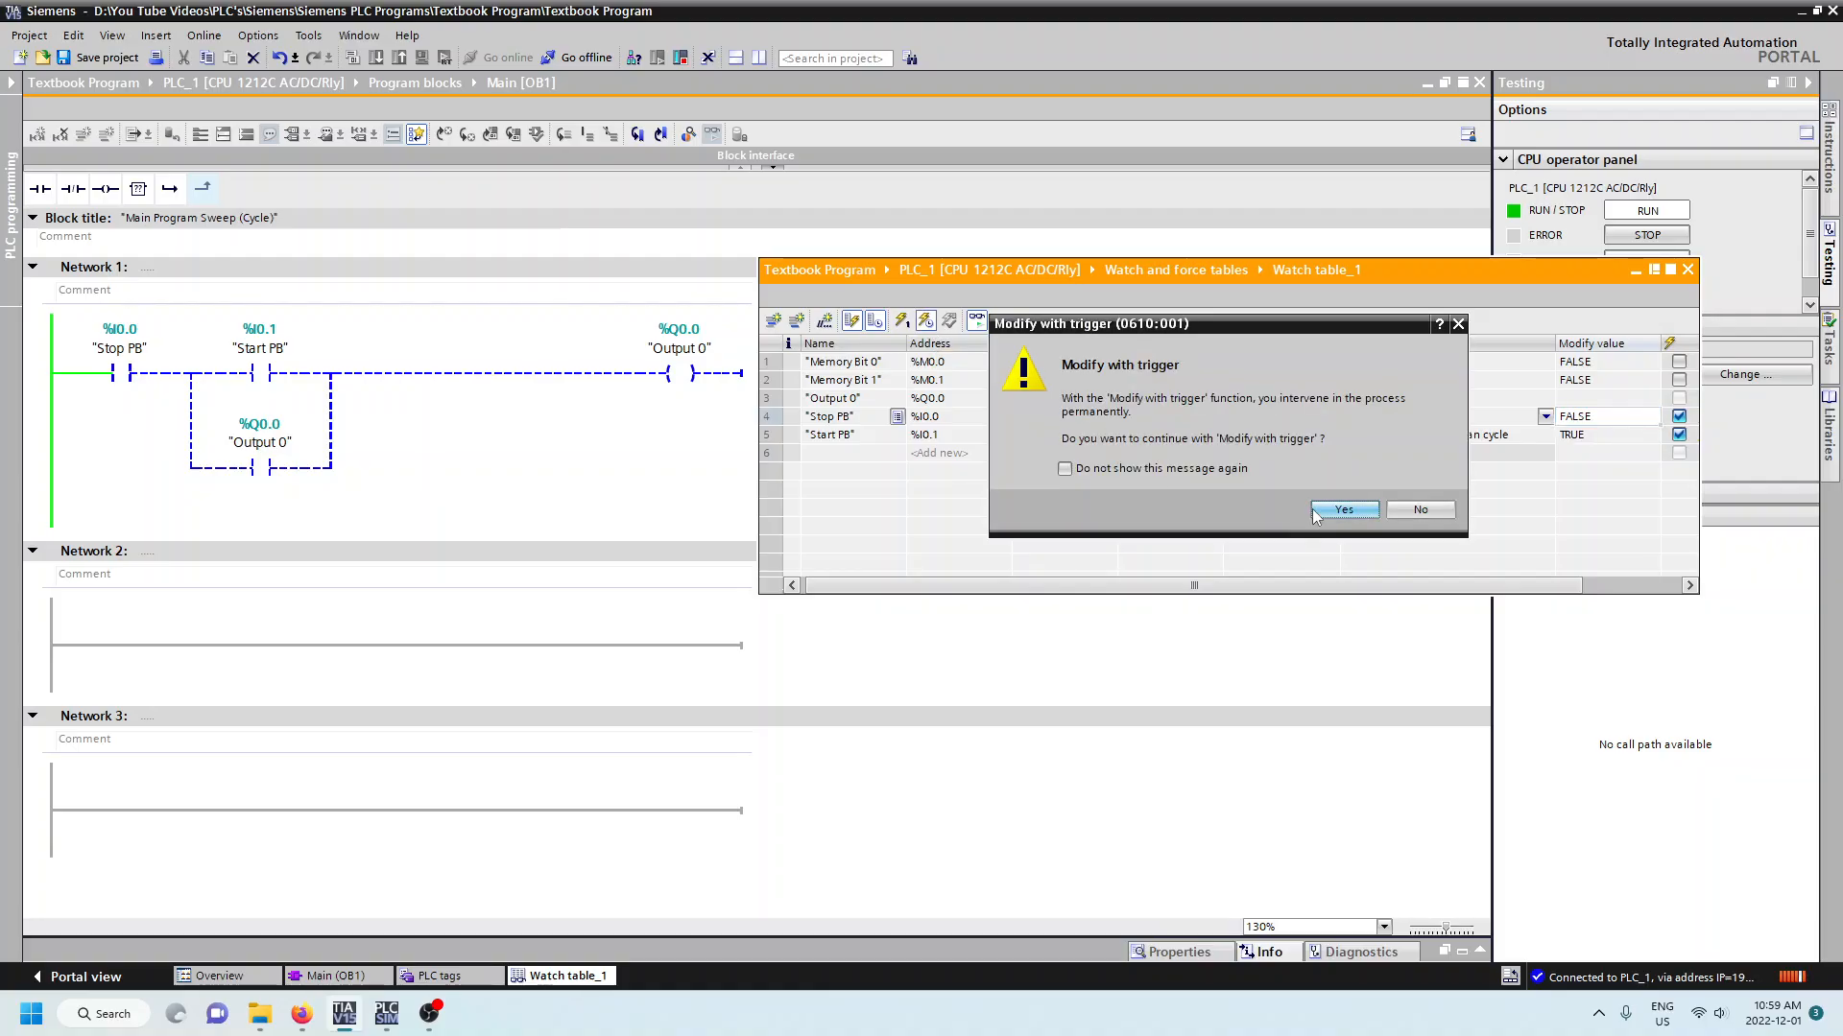
left_click(1312, 511)
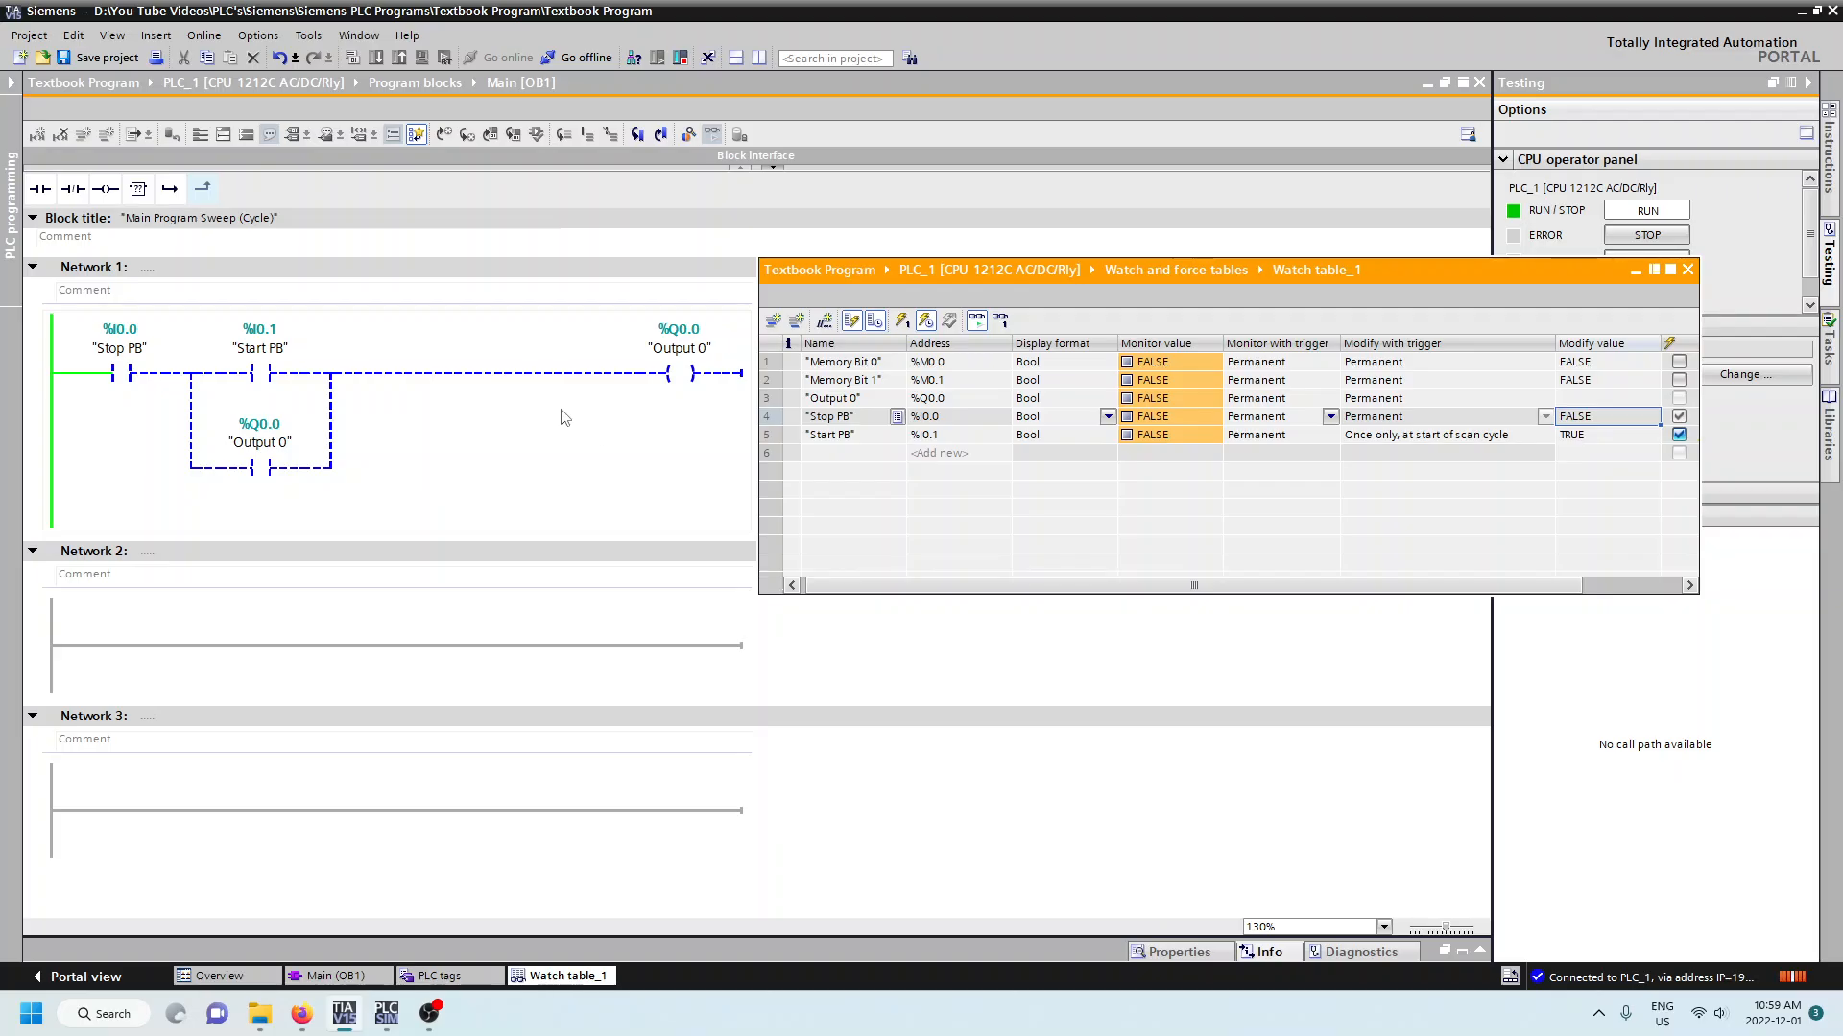
left_click(122, 374)
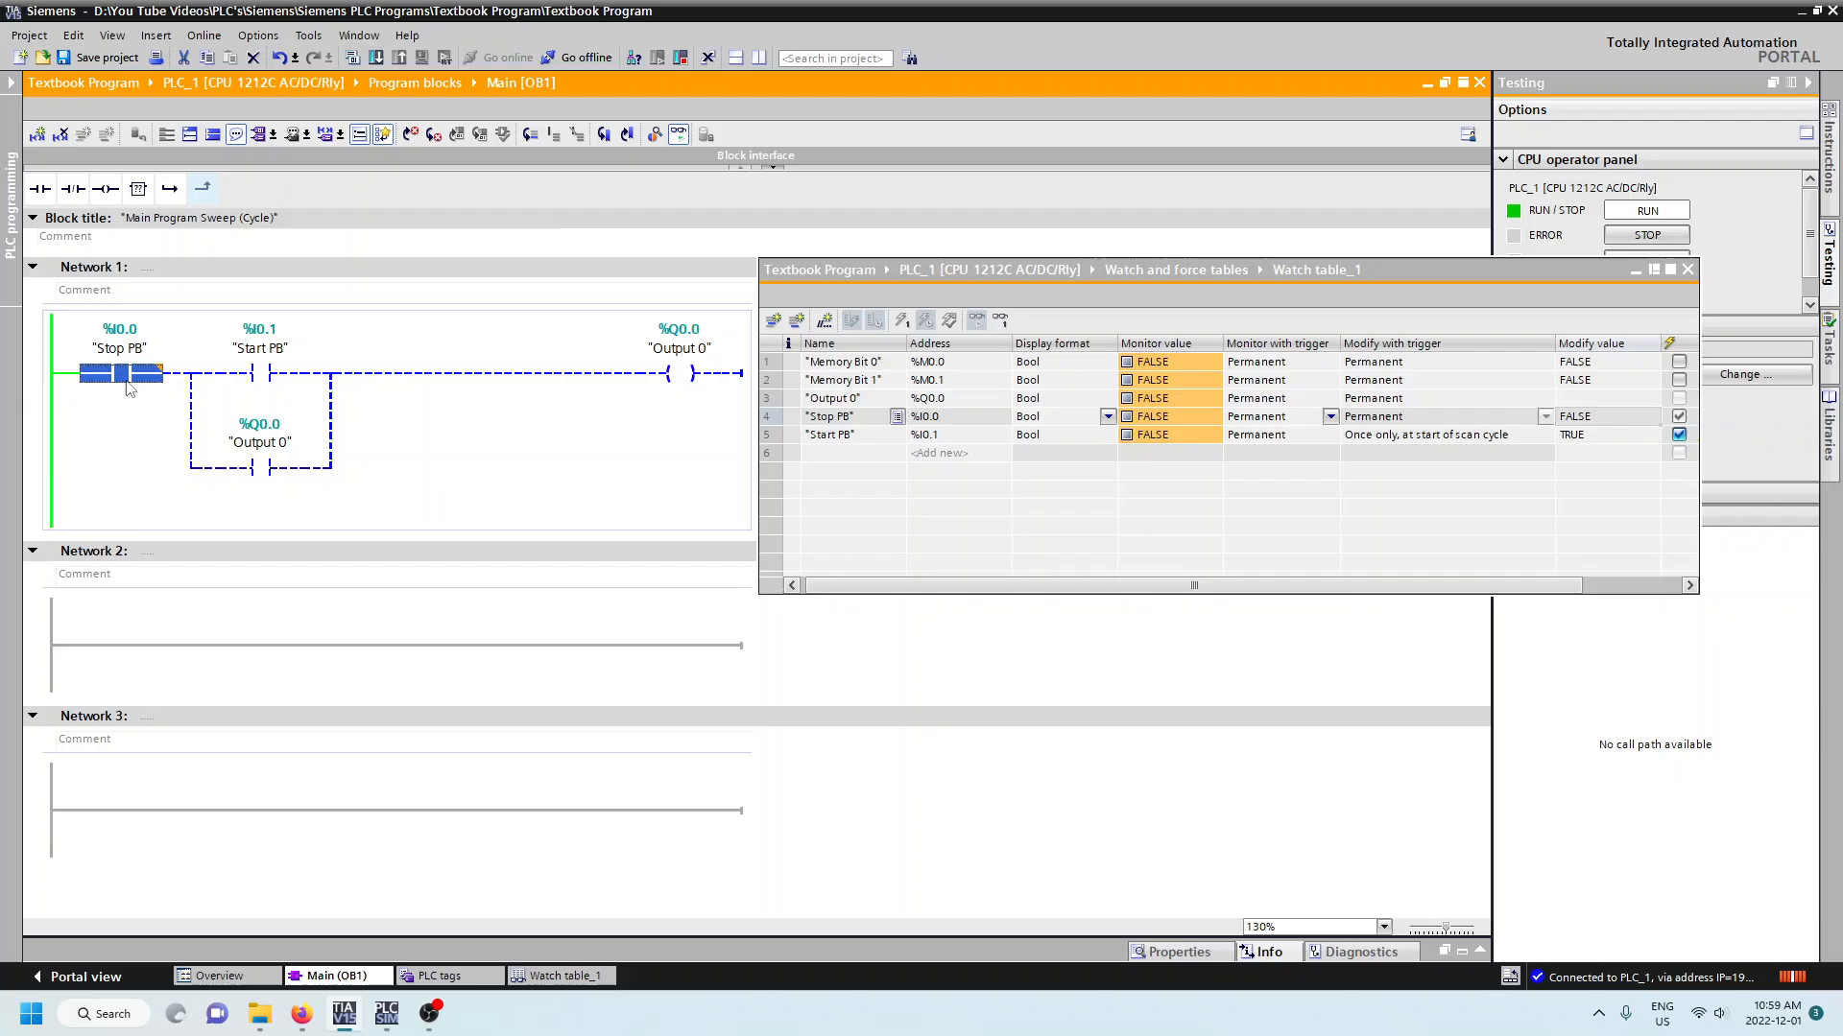
left_click(267, 379)
left_click(450, 416)
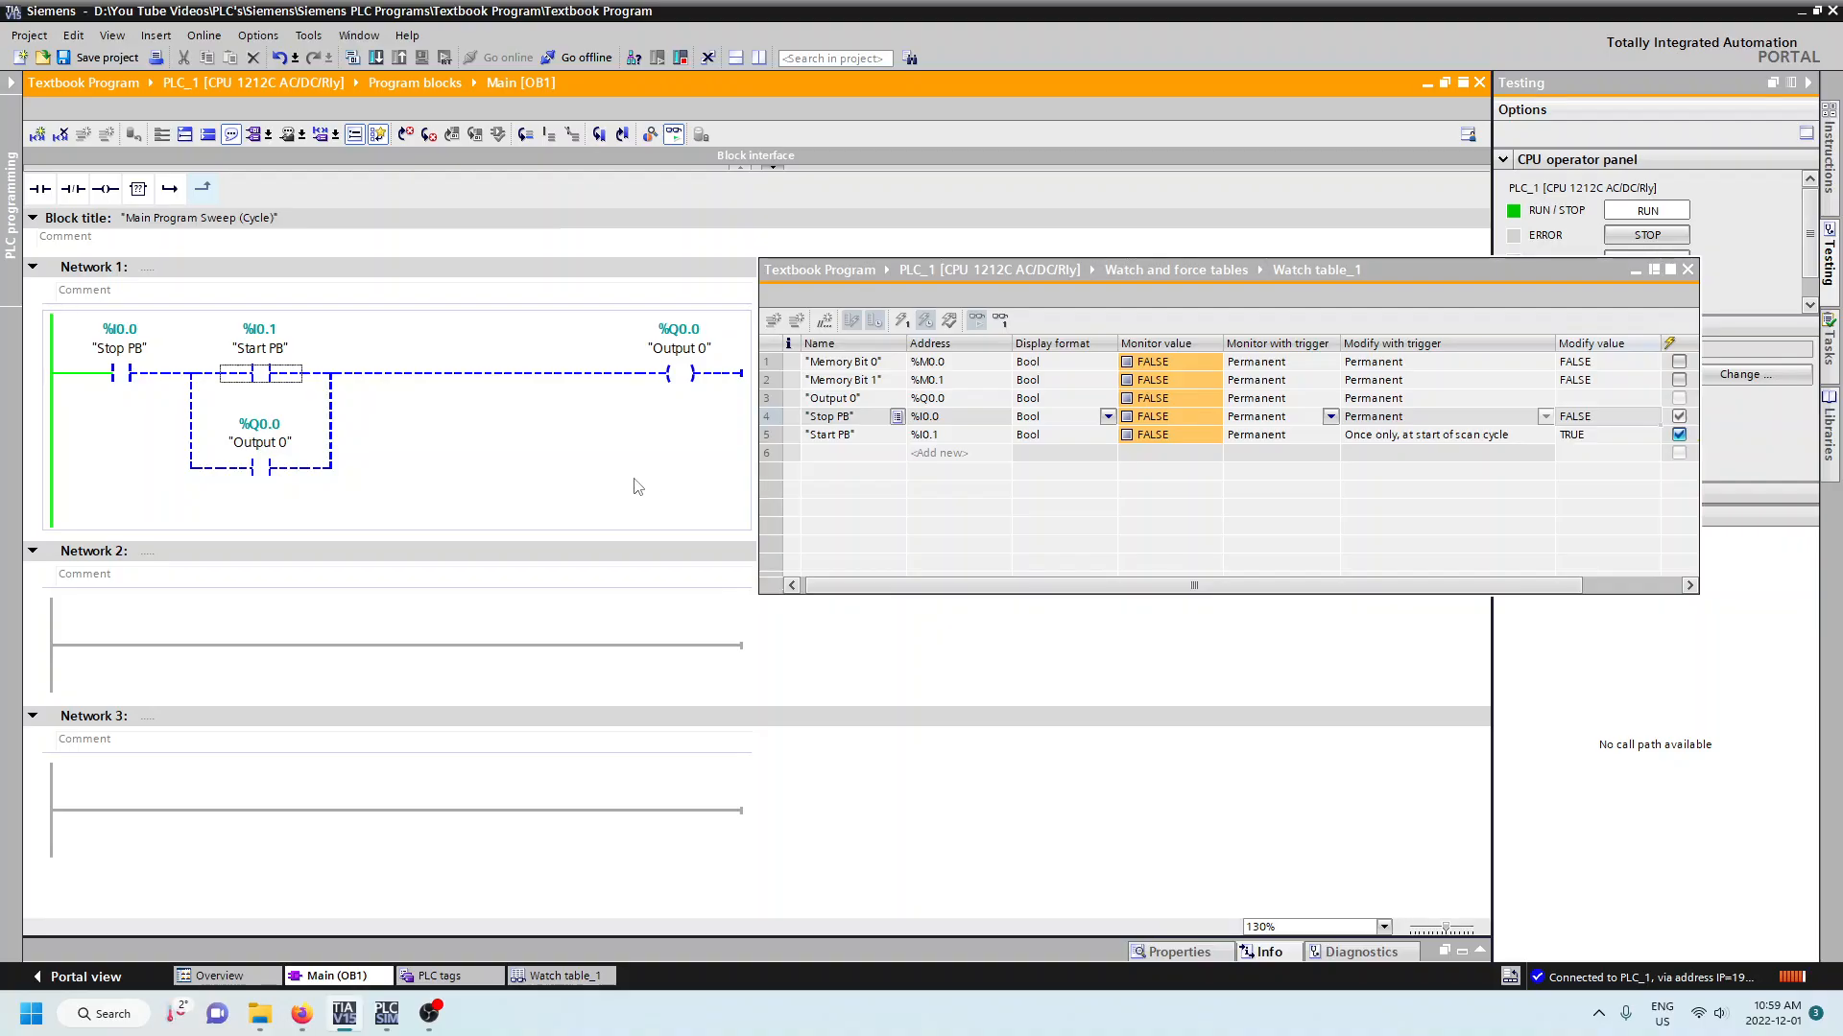
left_click(631, 646)
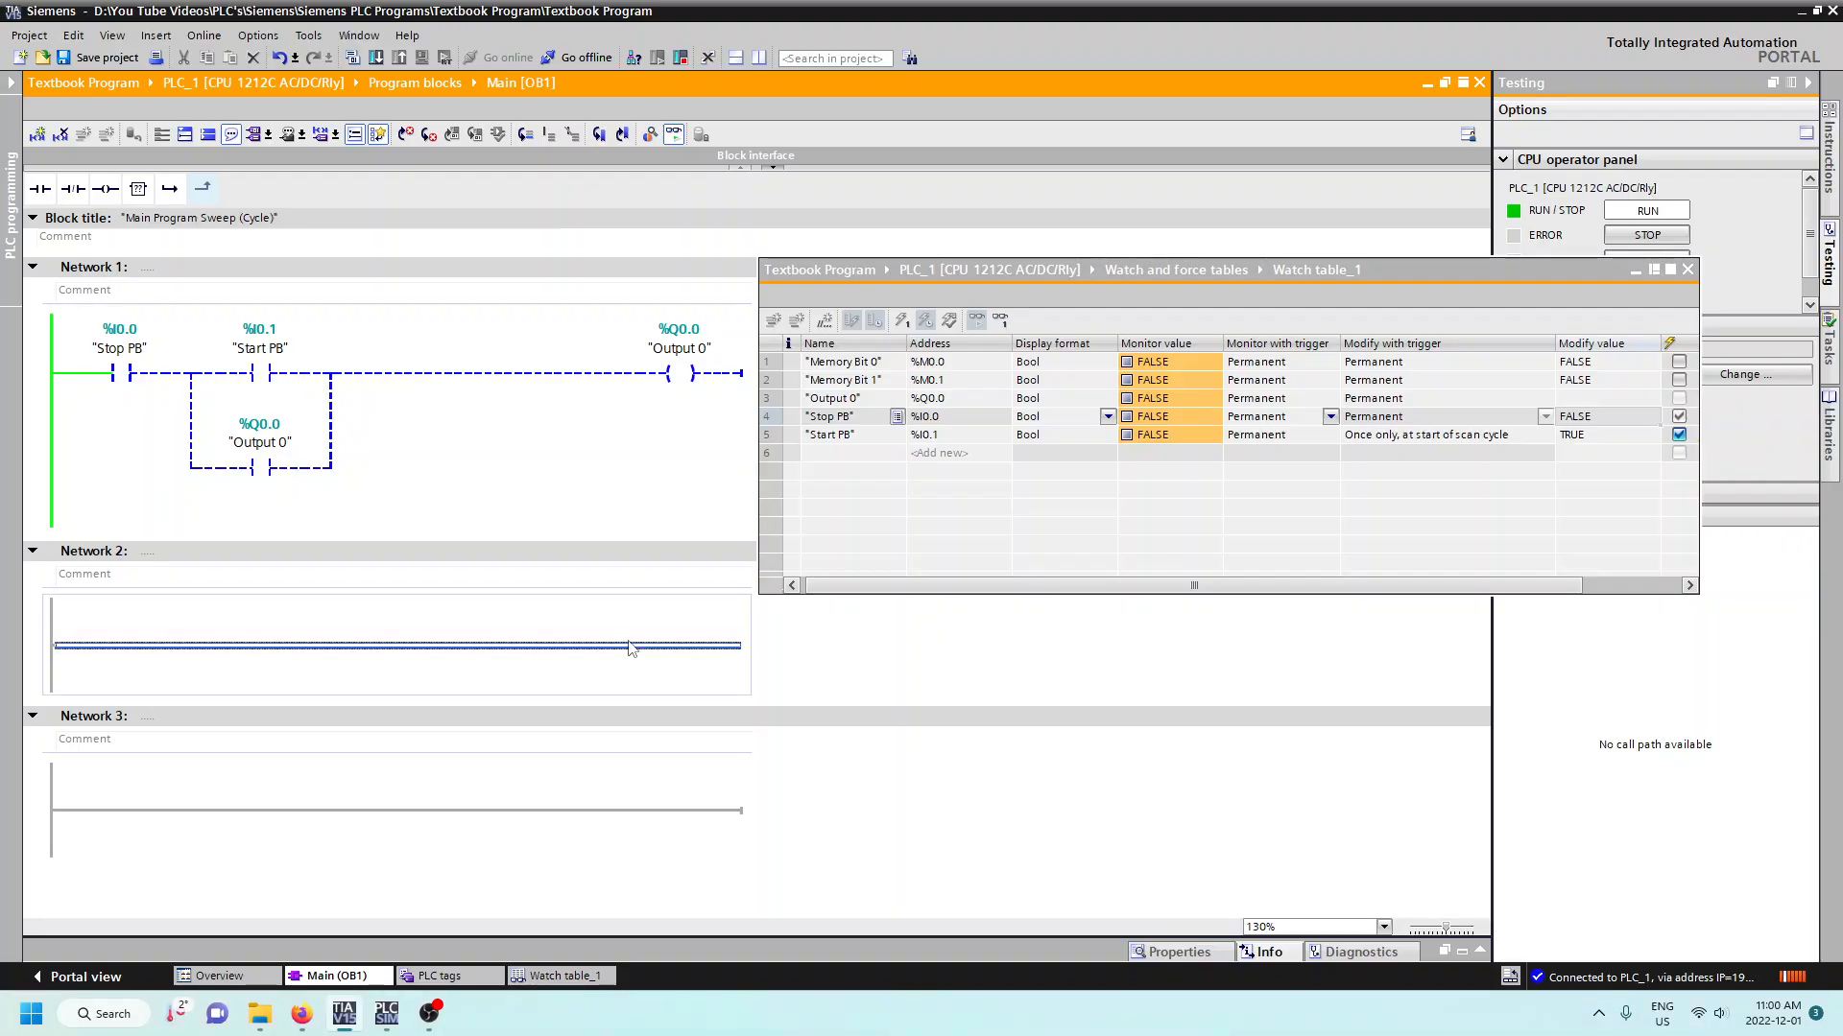